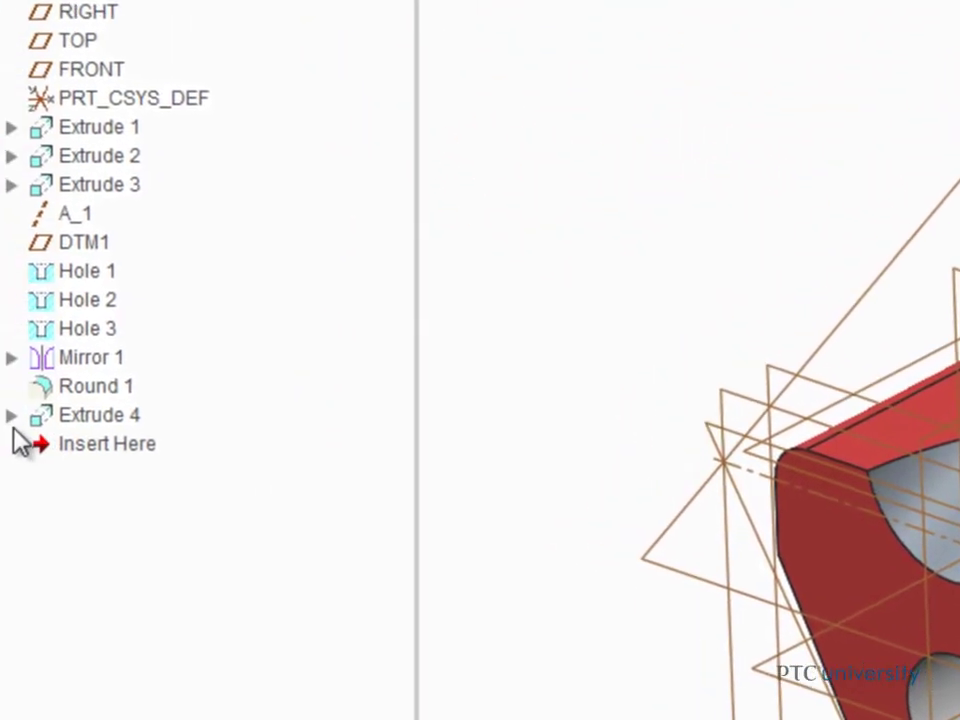
Select Extrude 4's internal datums, OFFSET through DEPTH, in the Model Tree and hide all five.
click(19, 418)
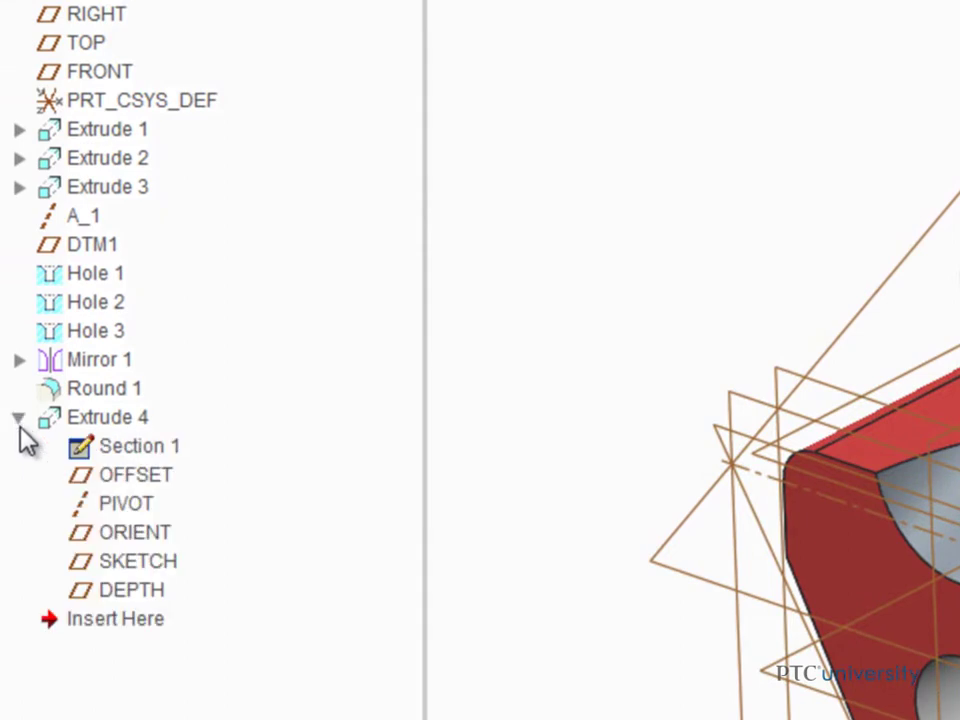
click(138, 478)
click(141, 501)
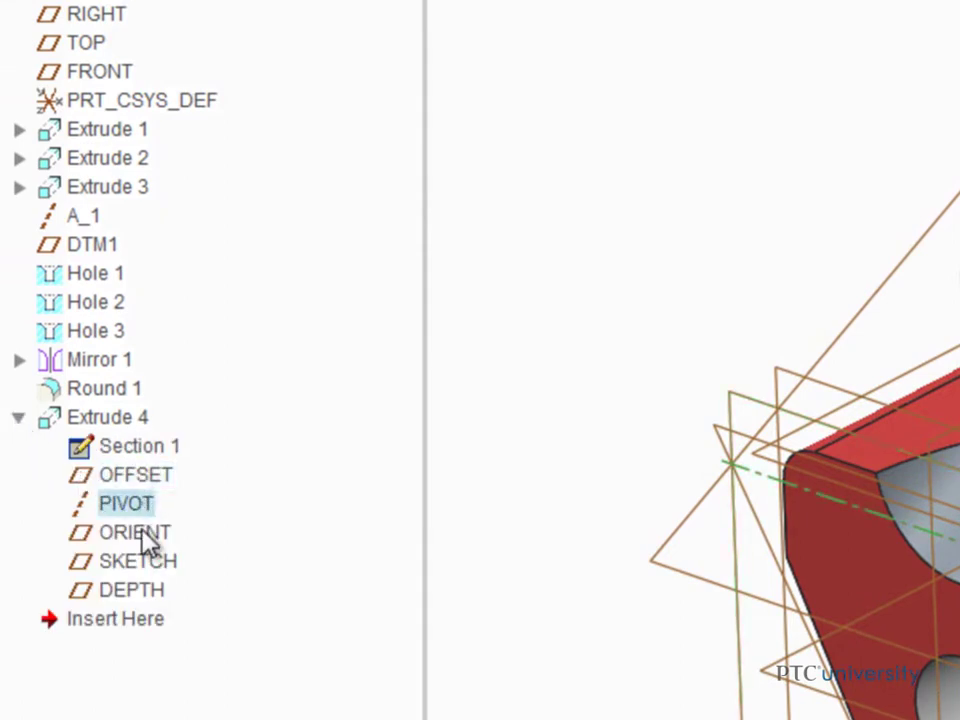
click(150, 598)
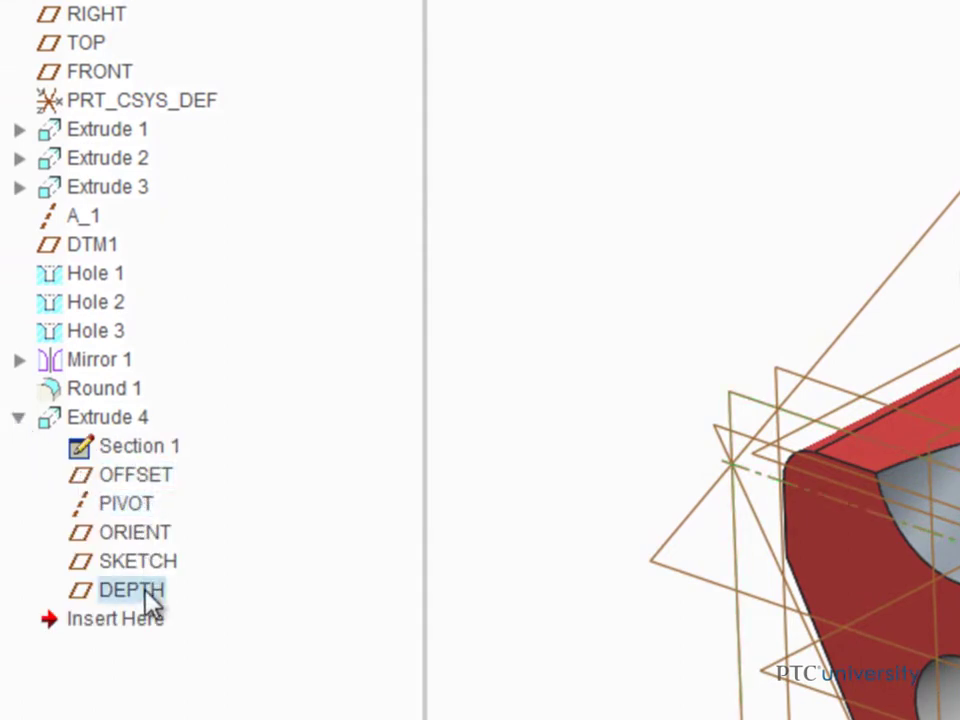
shift+click(138, 477)
right_click(140, 478)
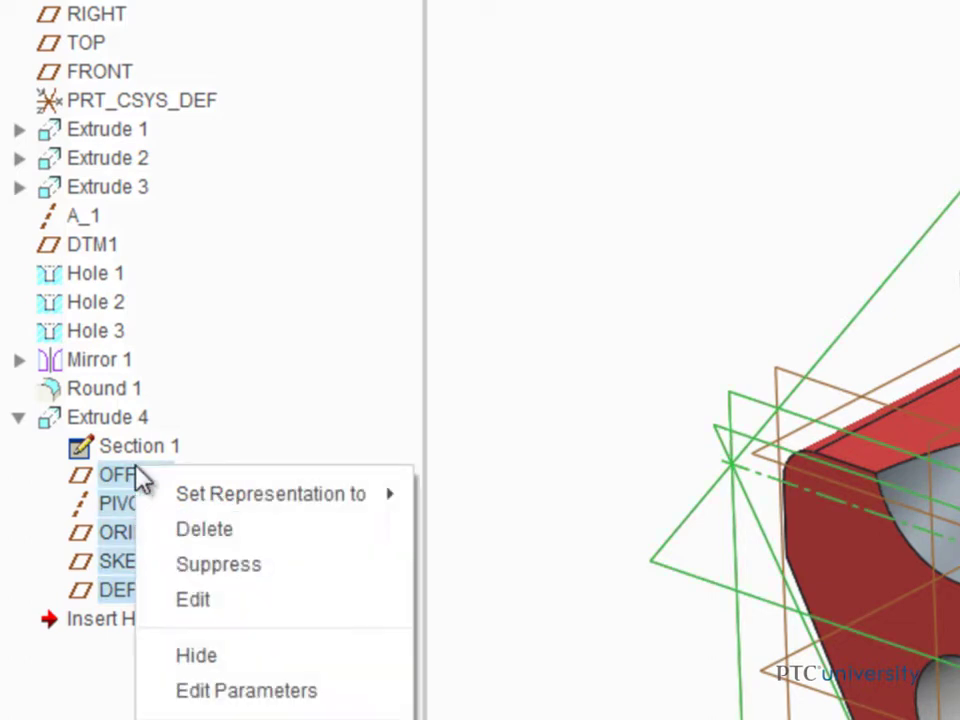
click(203, 657)
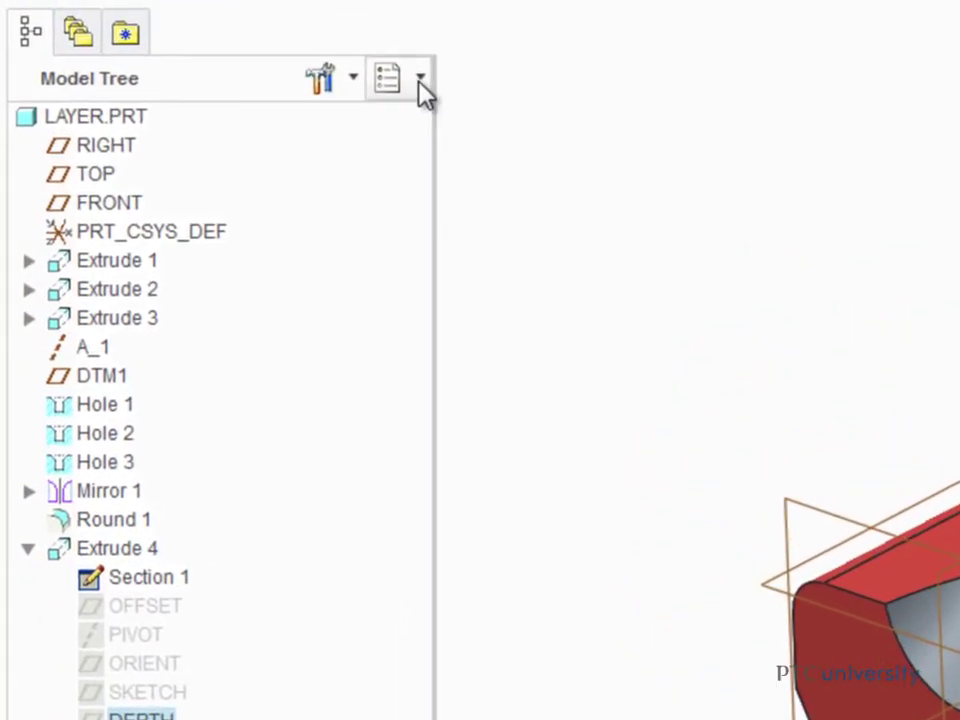
Switch the navigator to the Layer Tree and expand the Hidden Items layer.
click(419, 80)
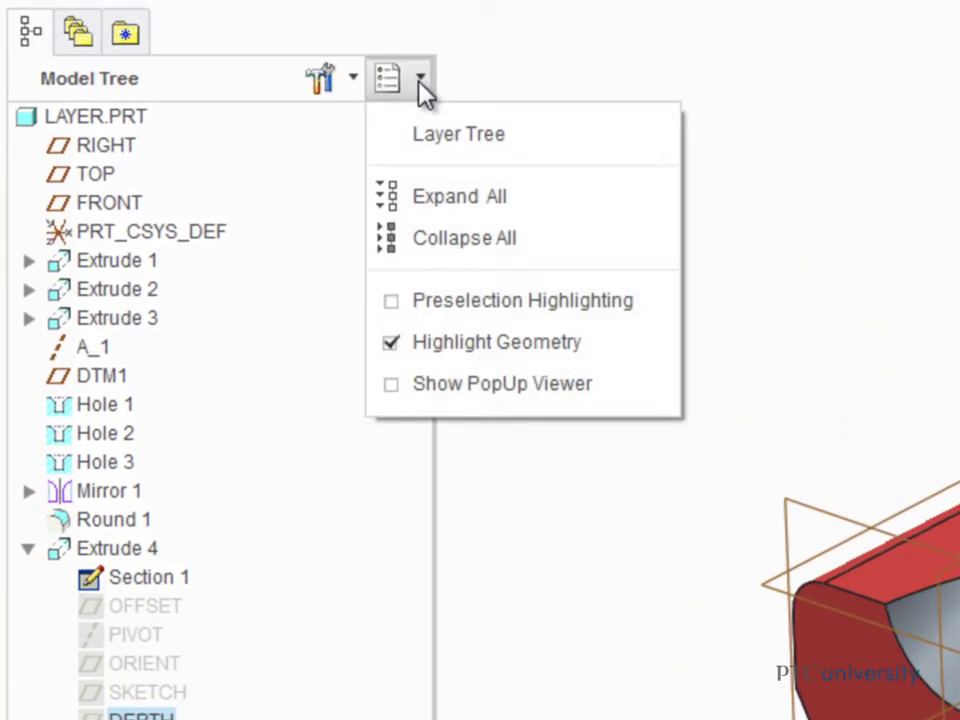
click(456, 139)
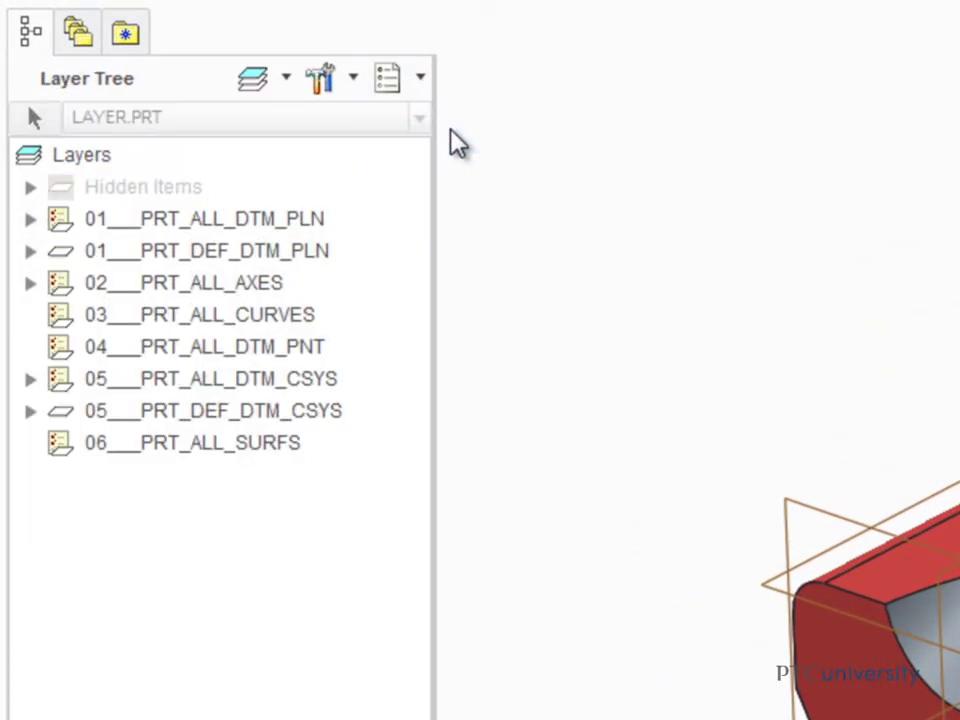
click(29, 189)
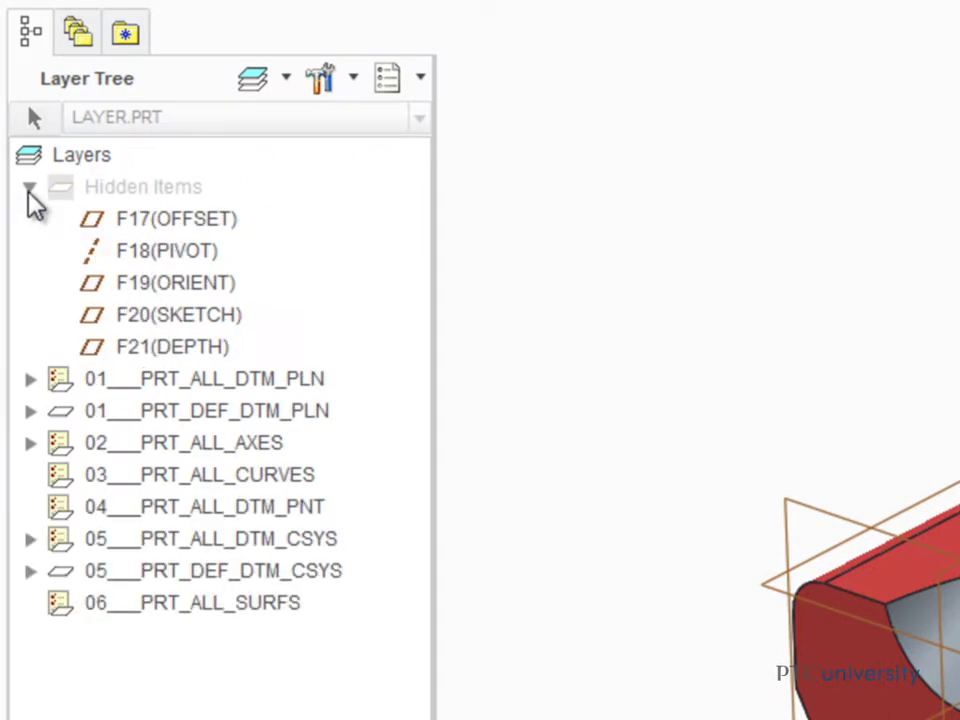
Highlight F17(OFFSET), F18(PIVOT), F20(SKETCH) and F21(DEPTH) in the model, then clear the selection.
click(209, 228)
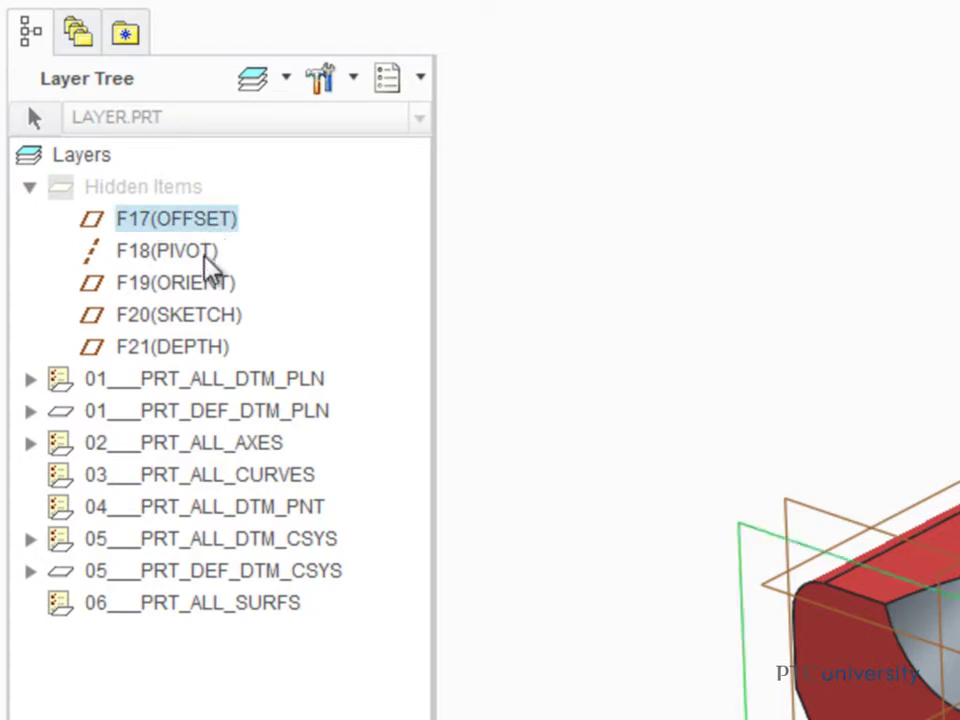
click(204, 262)
click(199, 316)
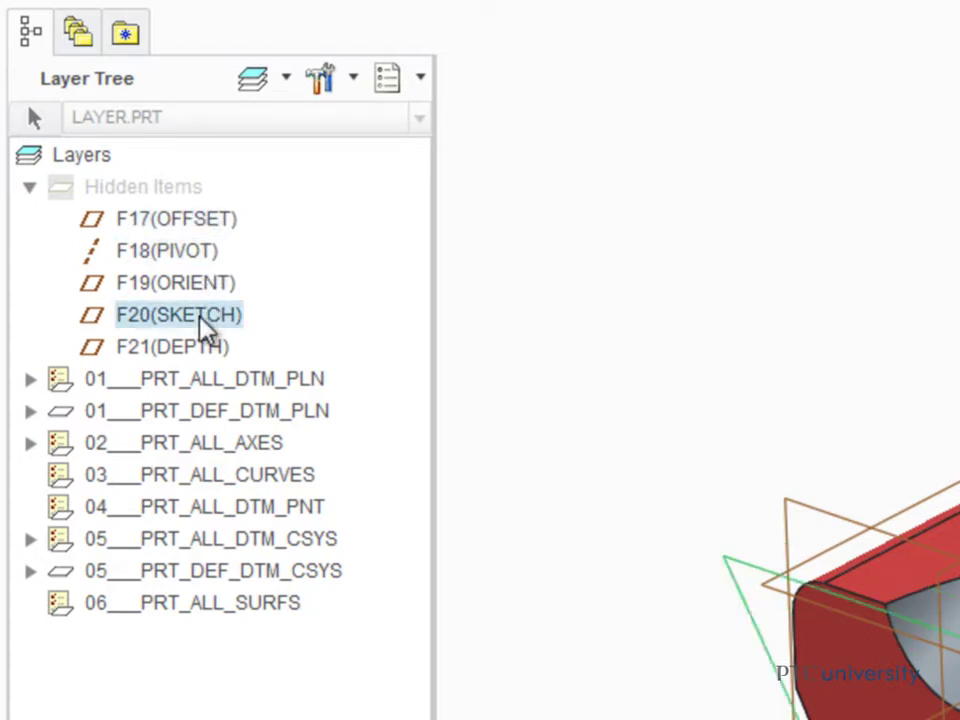
click(204, 350)
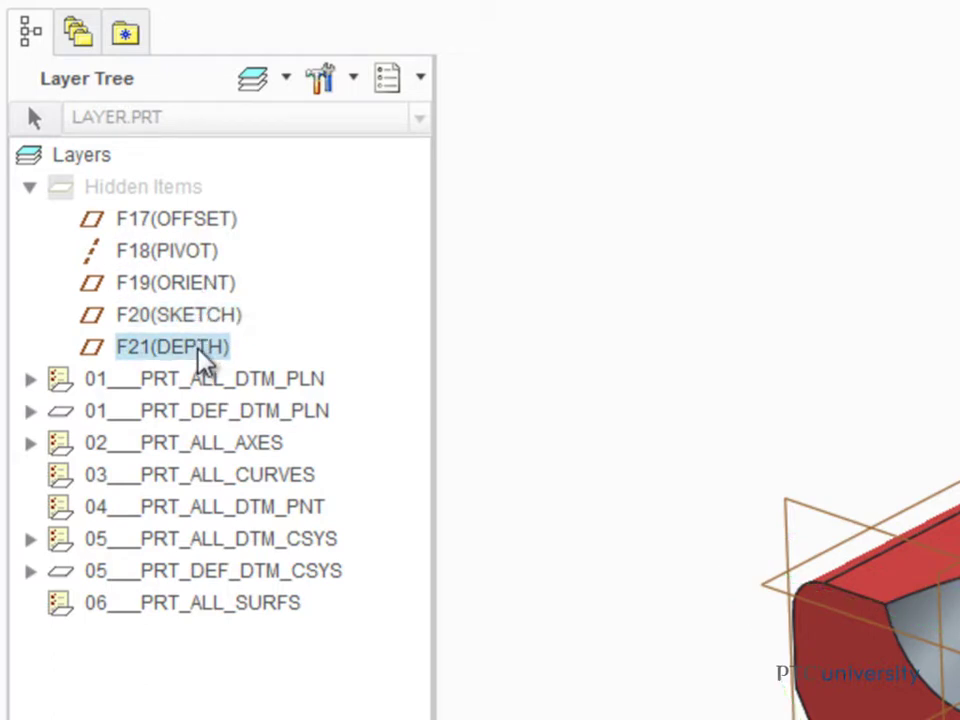
click(483, 330)
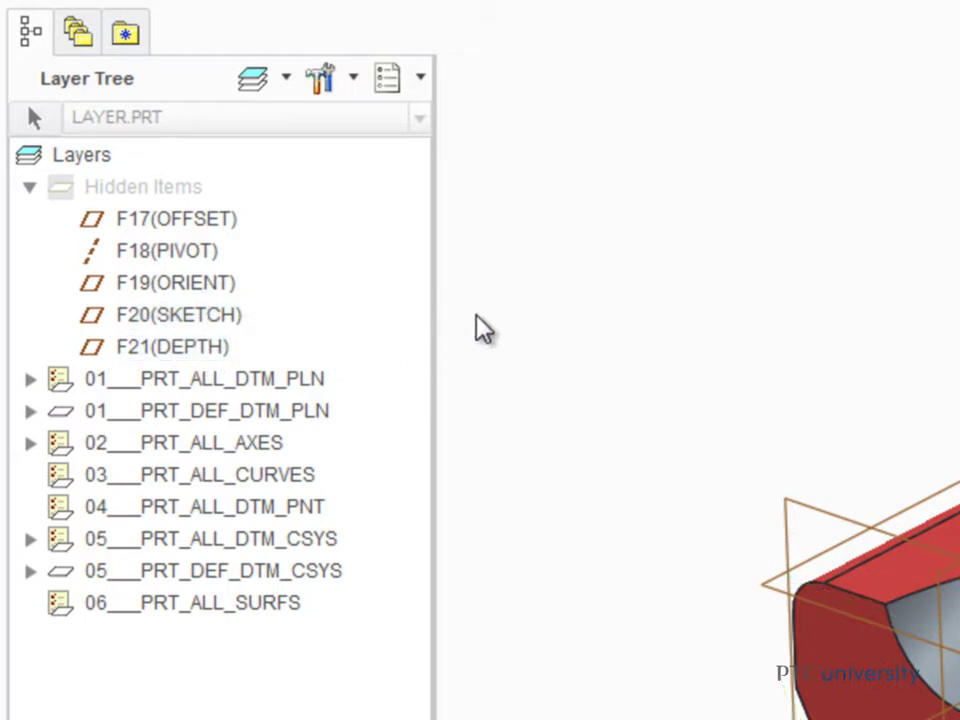
Preview the F1(RIGHT), F2(TOP) and F3(FRONT) planes, then hide layer 01___PRT_DEF_DTM_PLN.
click(30, 412)
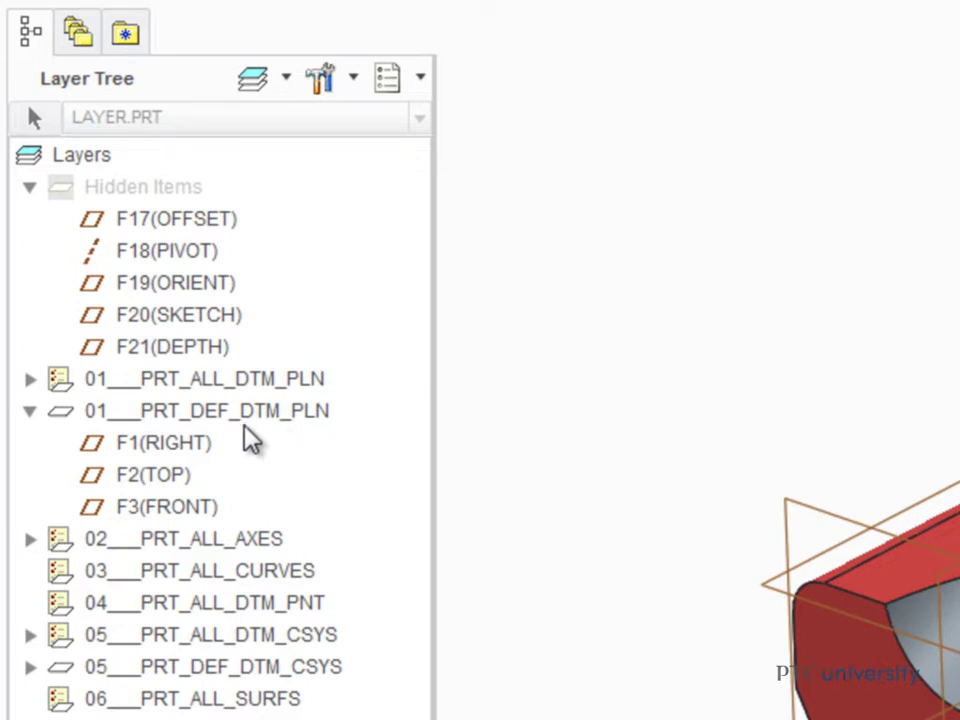
click(199, 449)
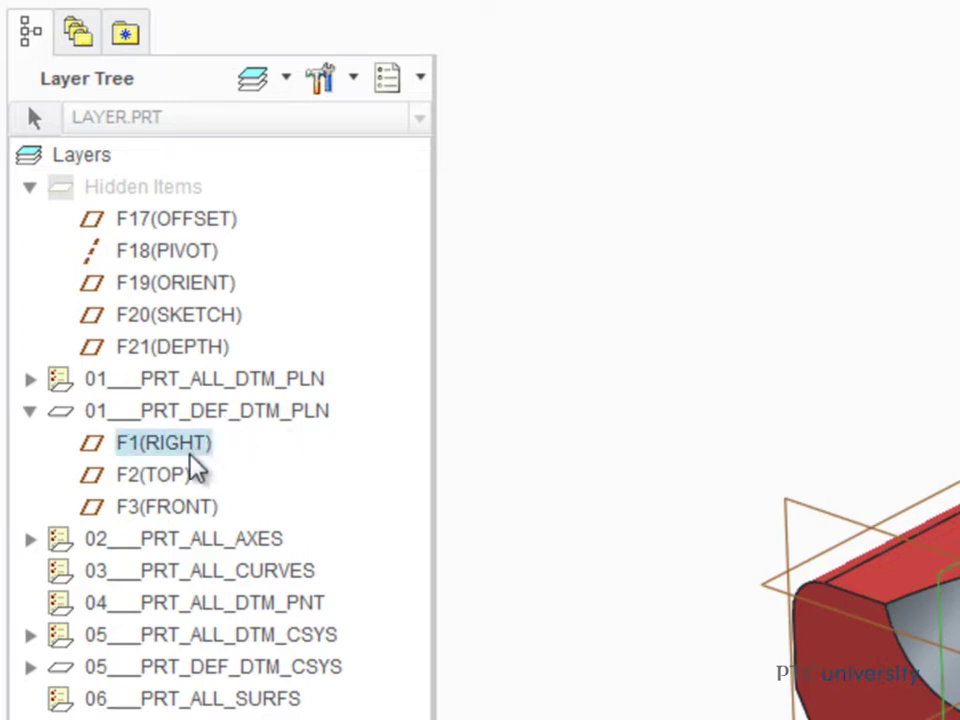
click(173, 481)
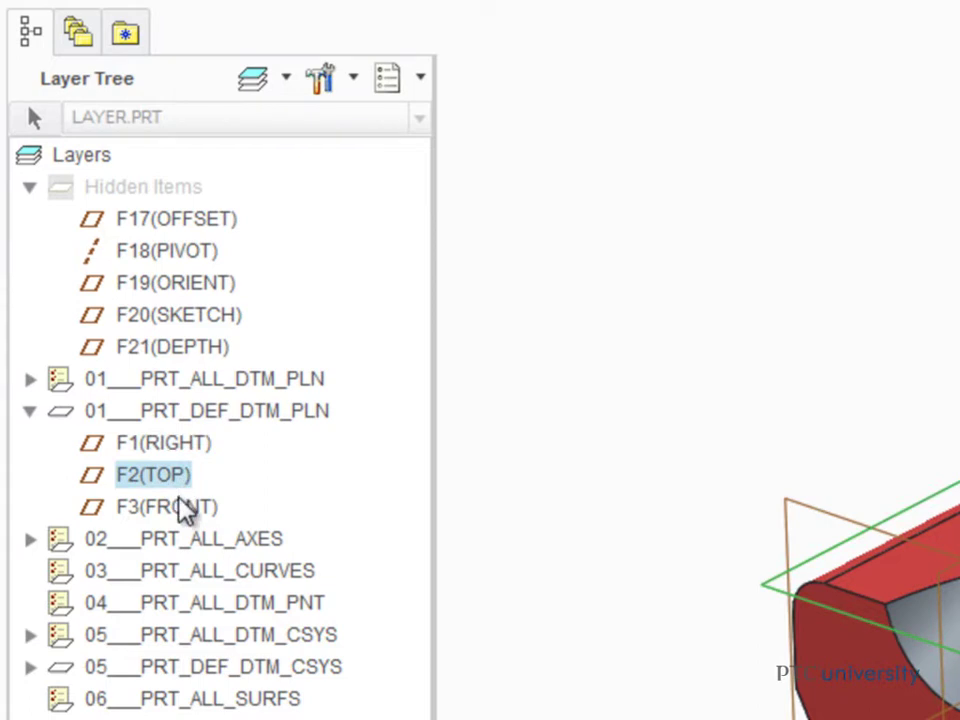
click(185, 509)
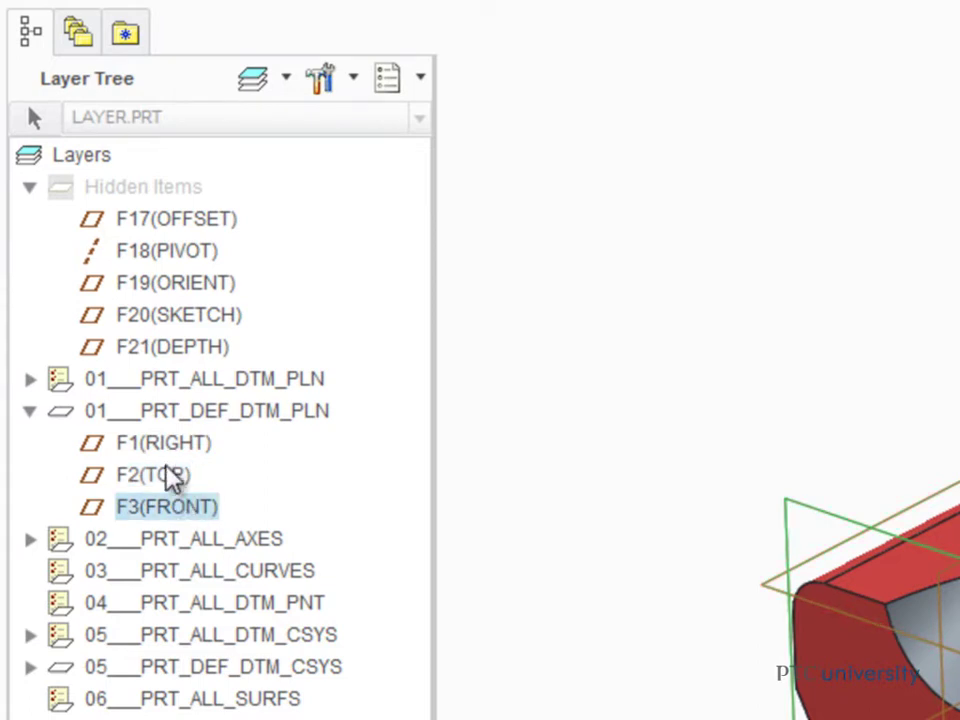
right_click(163, 425)
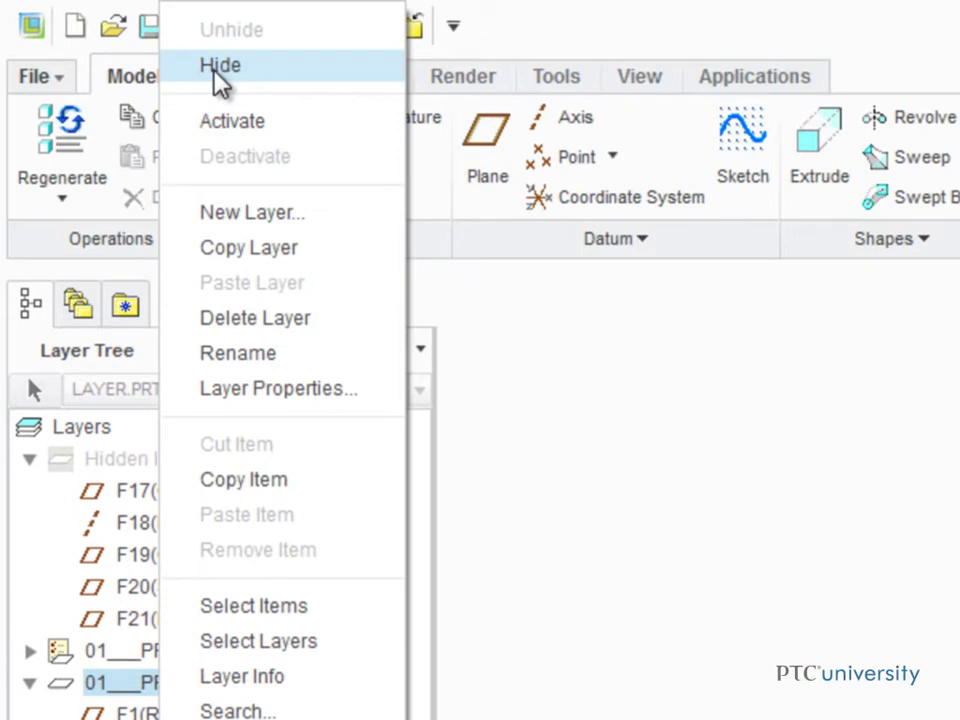
click(215, 72)
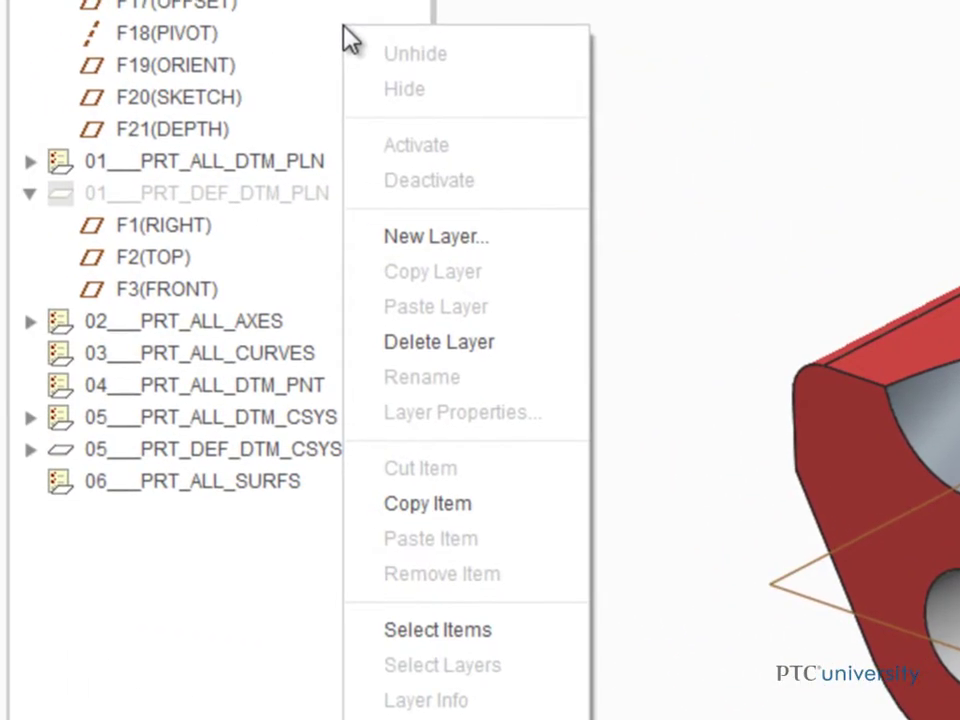
Create a new layer named OTHER_DATUMS holding the A_1 axis and the DTM1 plane.
click(500, 248)
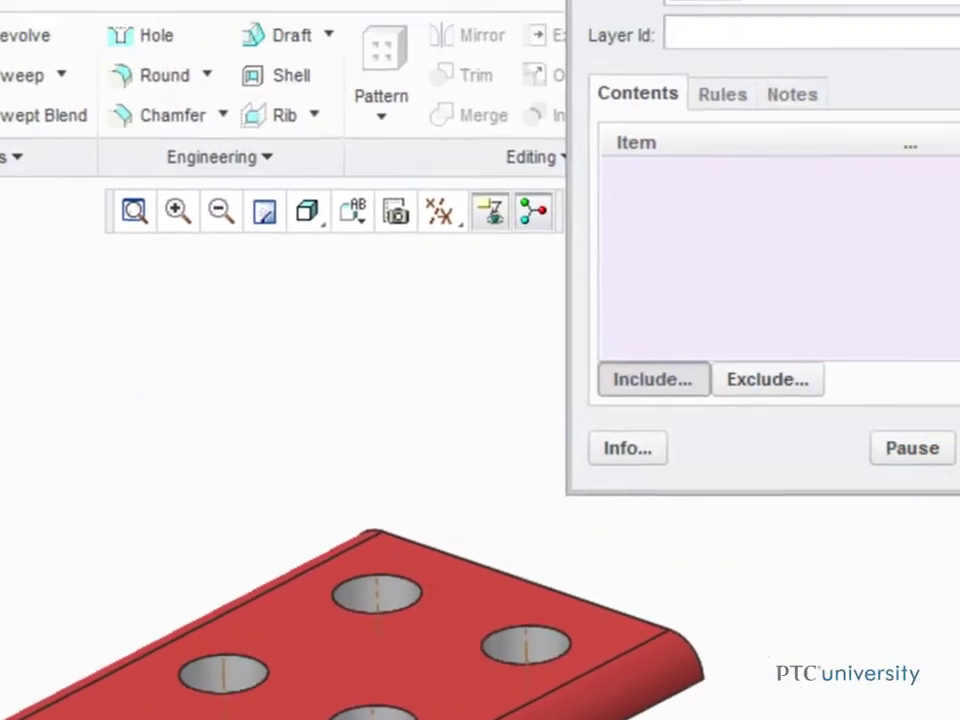
text(OTHER_DATU)
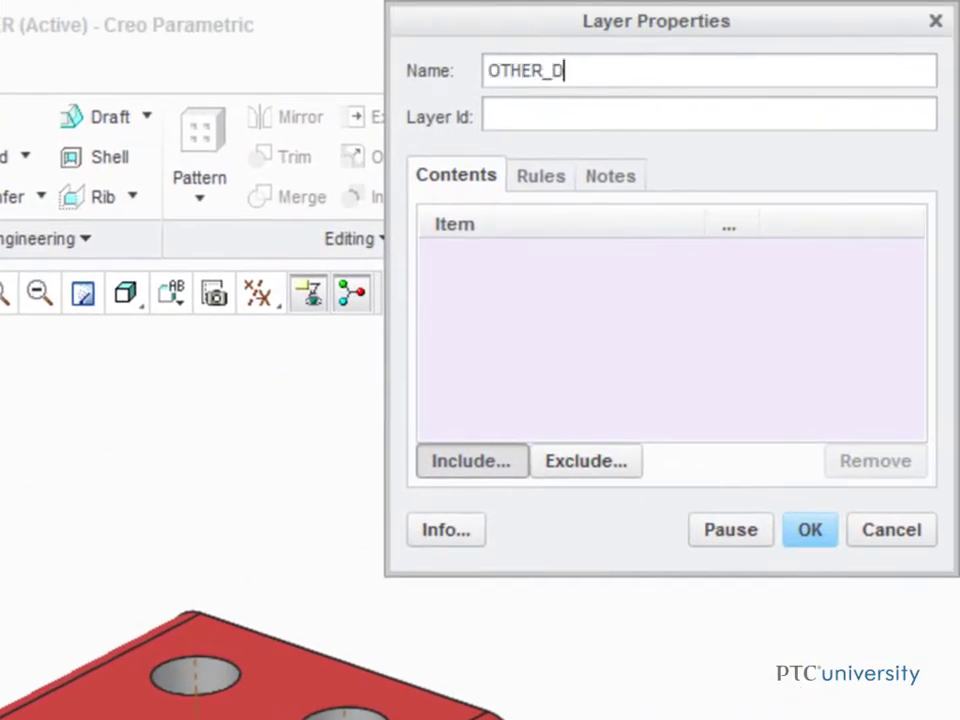
text(MS)
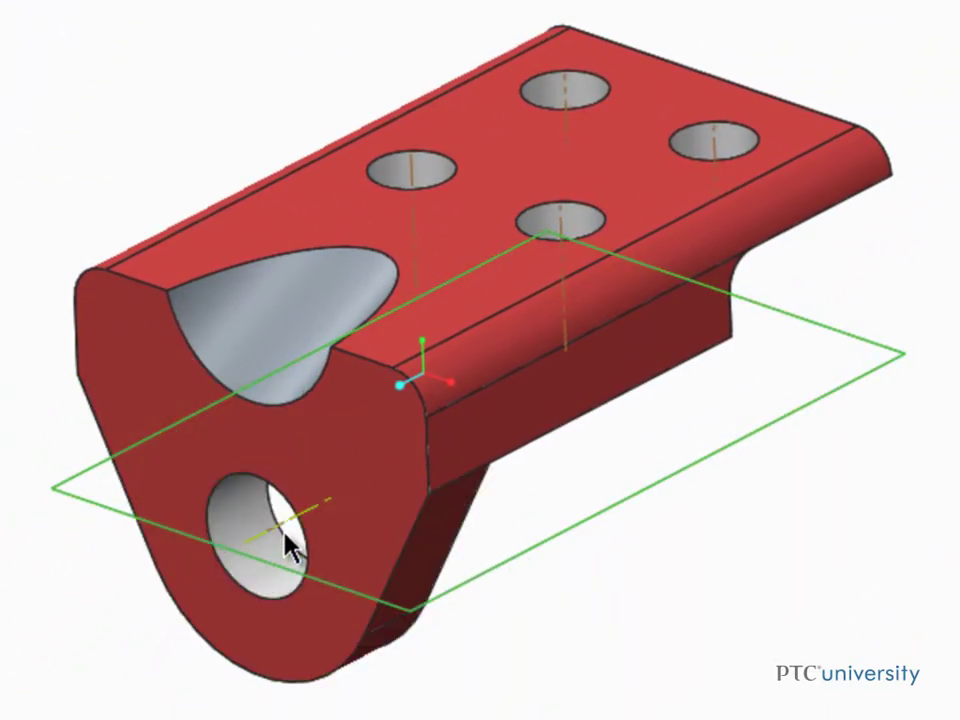
click(284, 530)
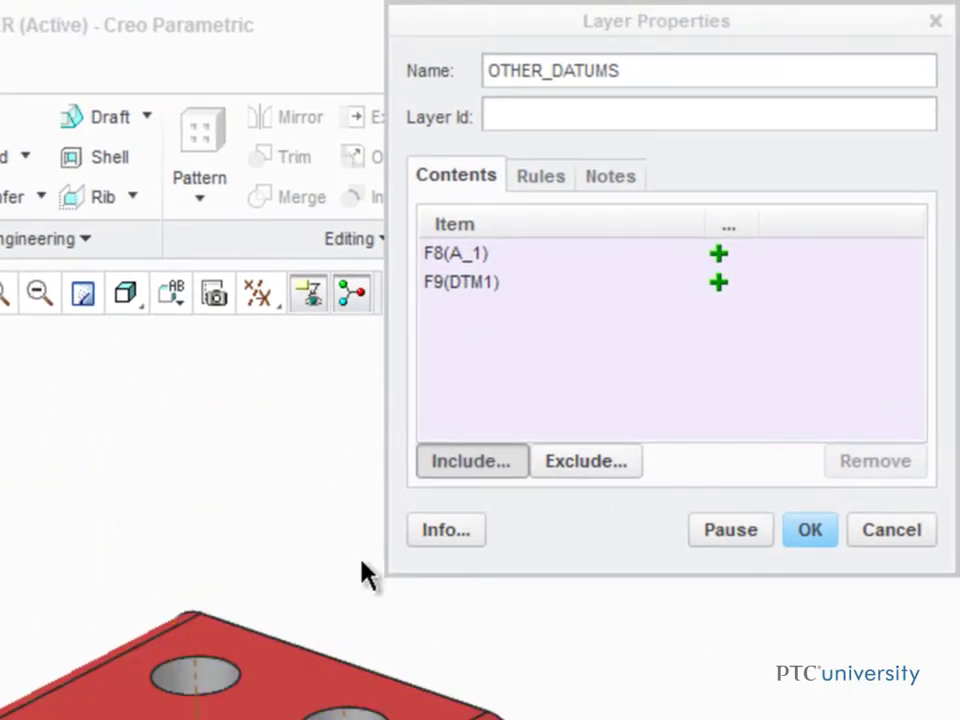
click(810, 529)
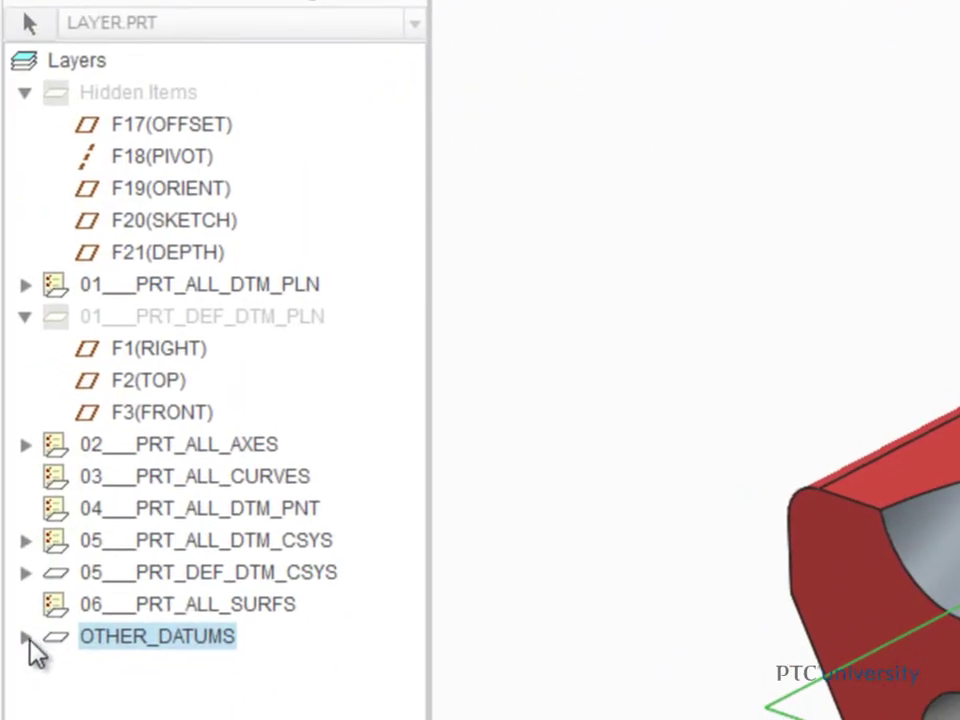
Expand OTHER_DATUMS to check its two datums and hide the layer.
click(26, 638)
right_click(186, 640)
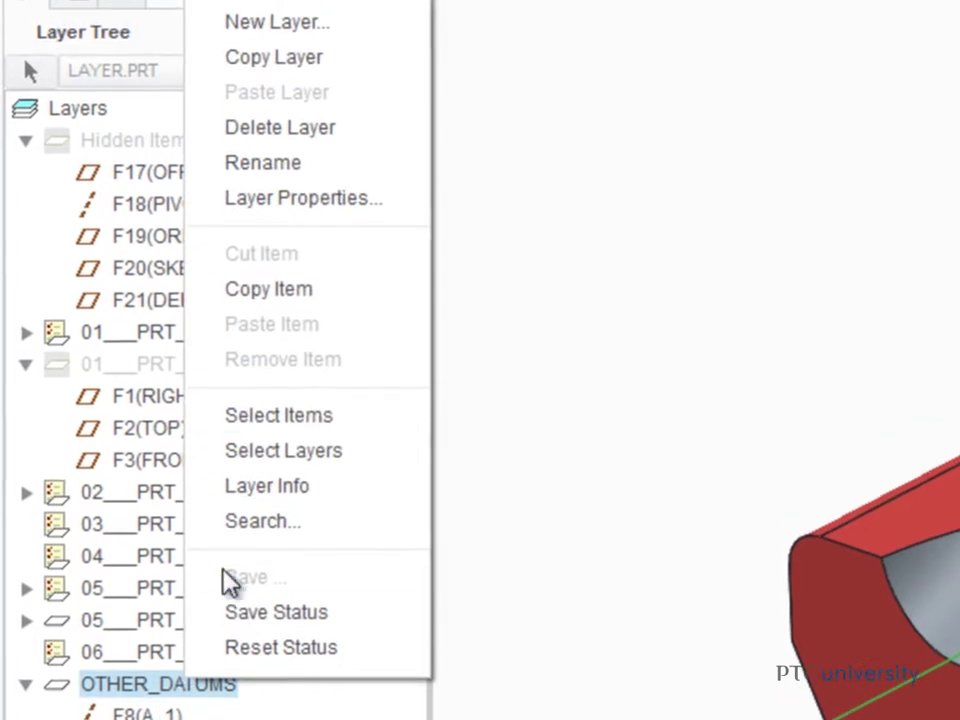
click(262, 52)
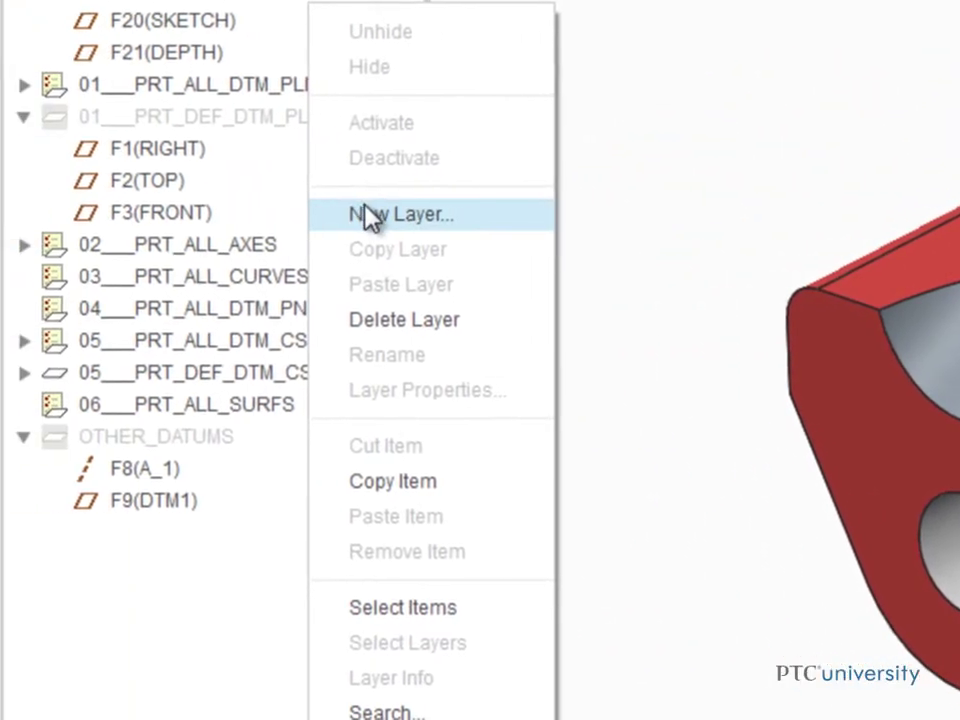
Add an empty layer named TOP_HOLES to the Layer Tree.
click(340, 230)
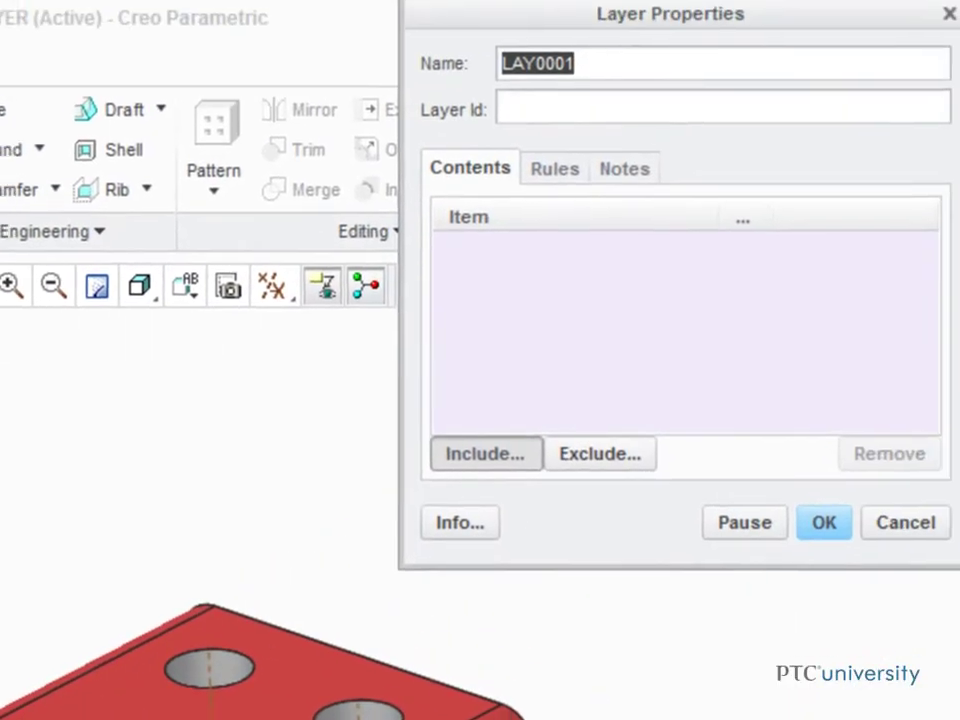
text(TOP_H)
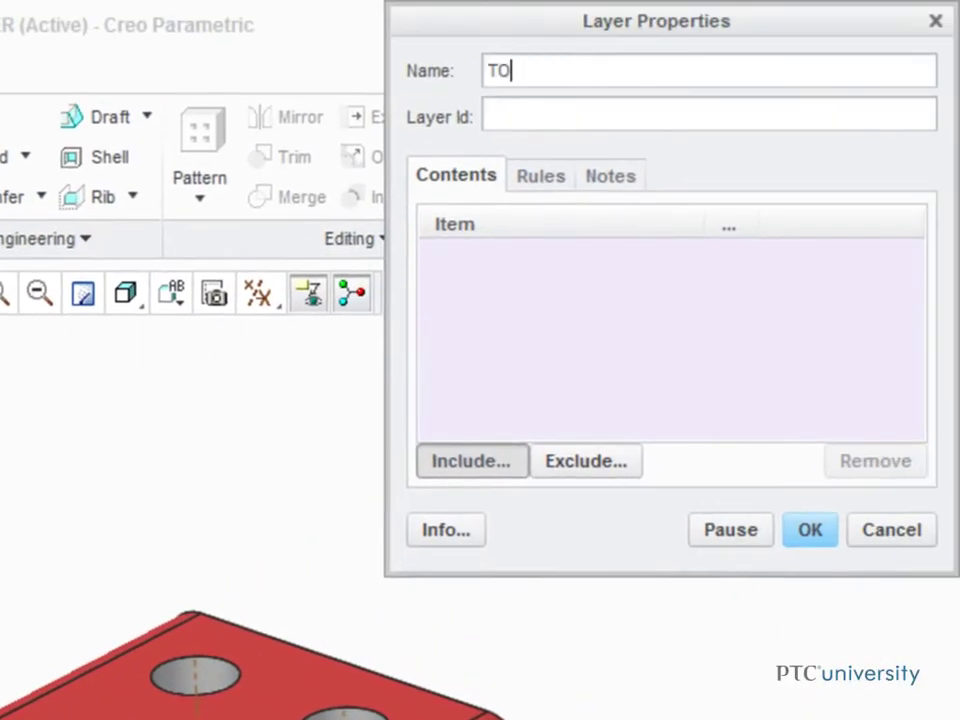
text(OLES)
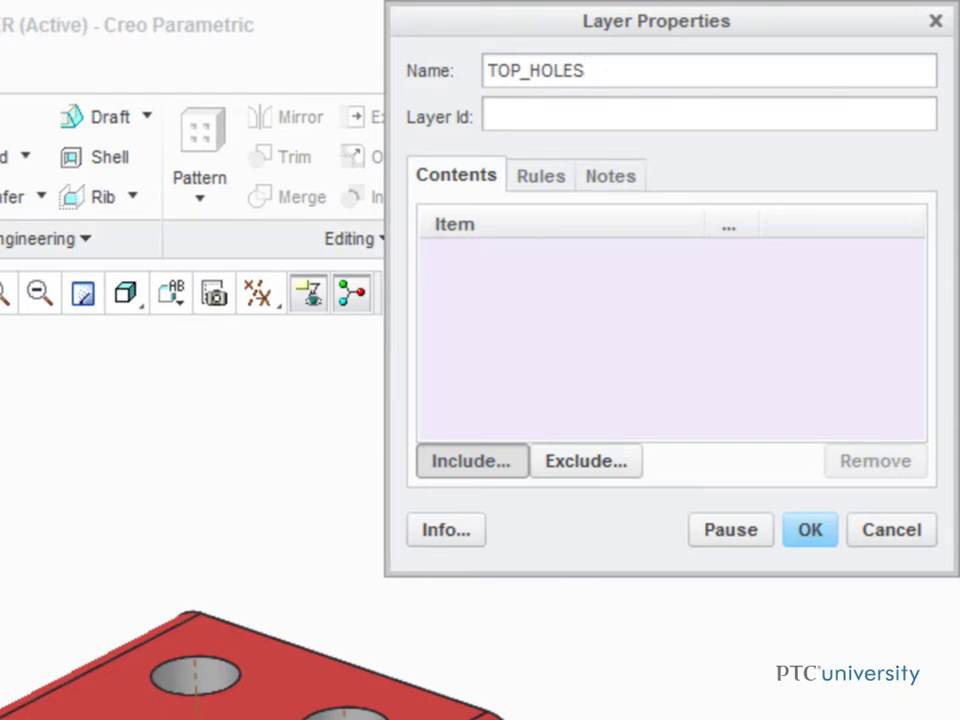
key(Return)
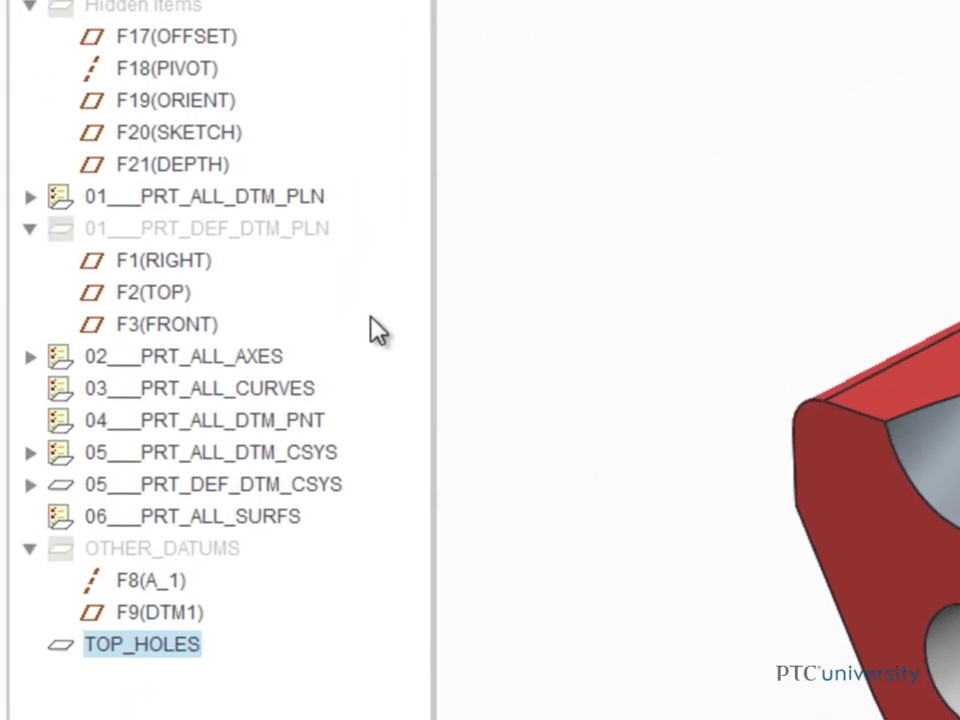
Add the top-face holes F11, F12, F14 and F15 to TOP_HOLES through Layer Properties.
right_click(112, 648)
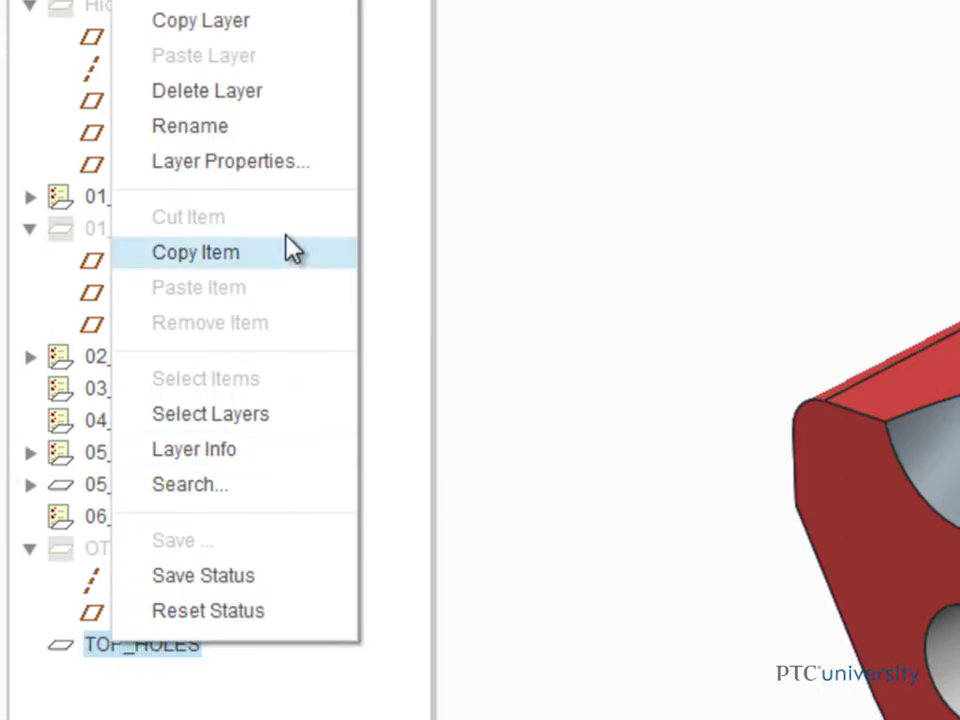
click(285, 172)
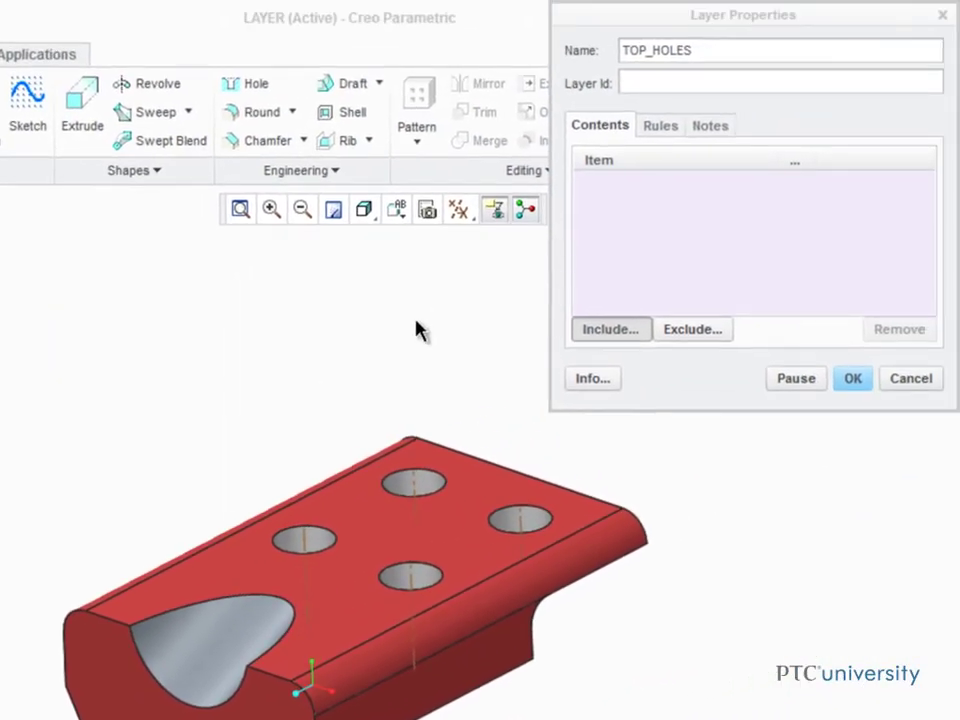
click(315, 551)
click(405, 488)
click(412, 580)
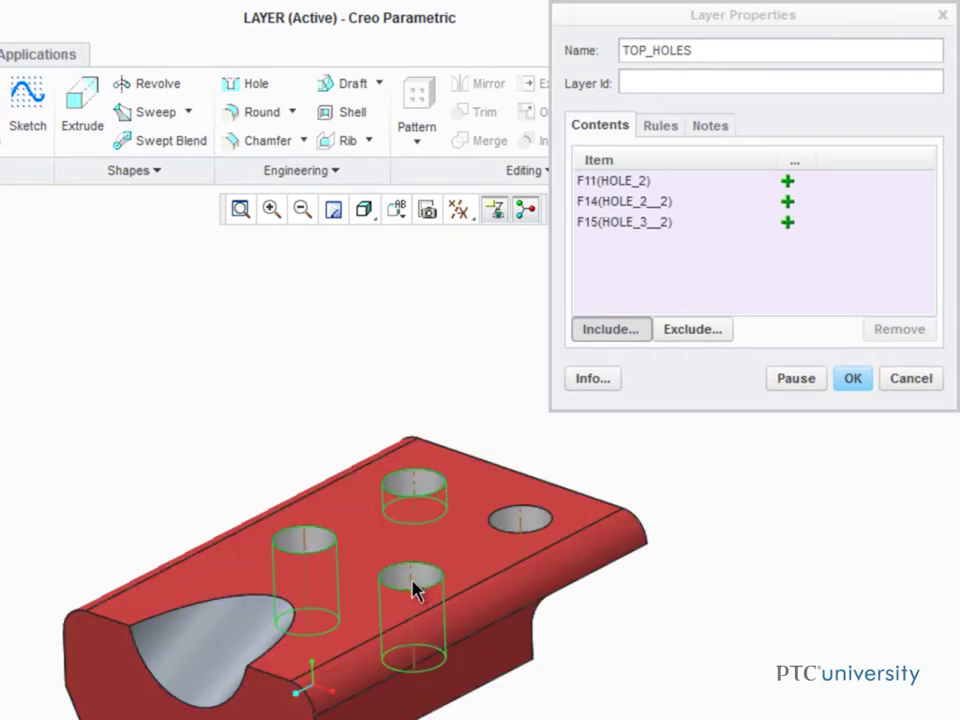
click(525, 514)
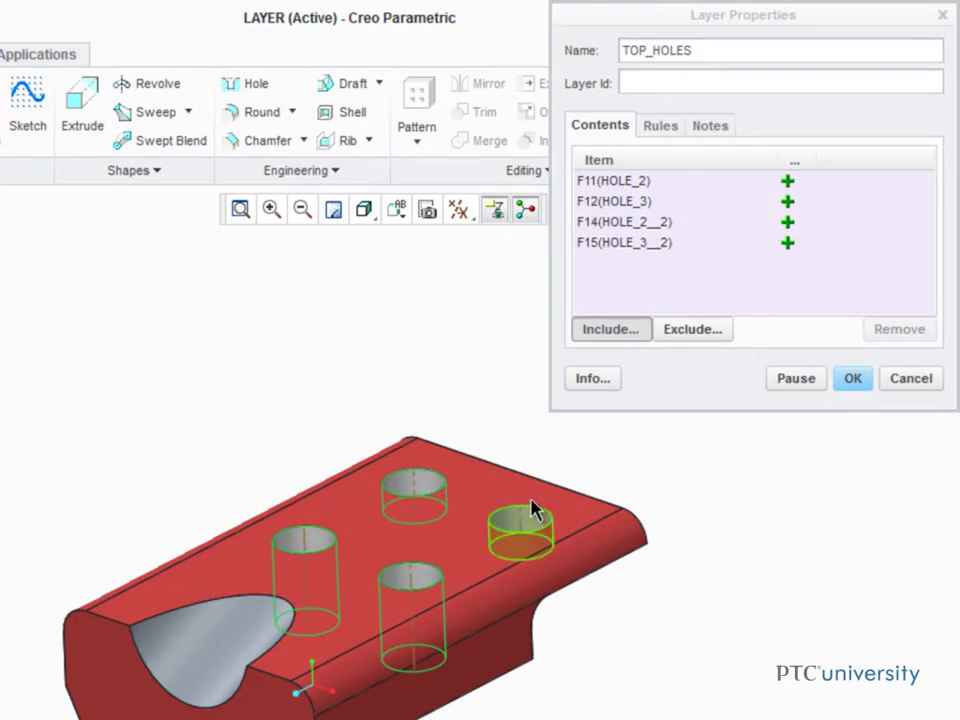
click(852, 380)
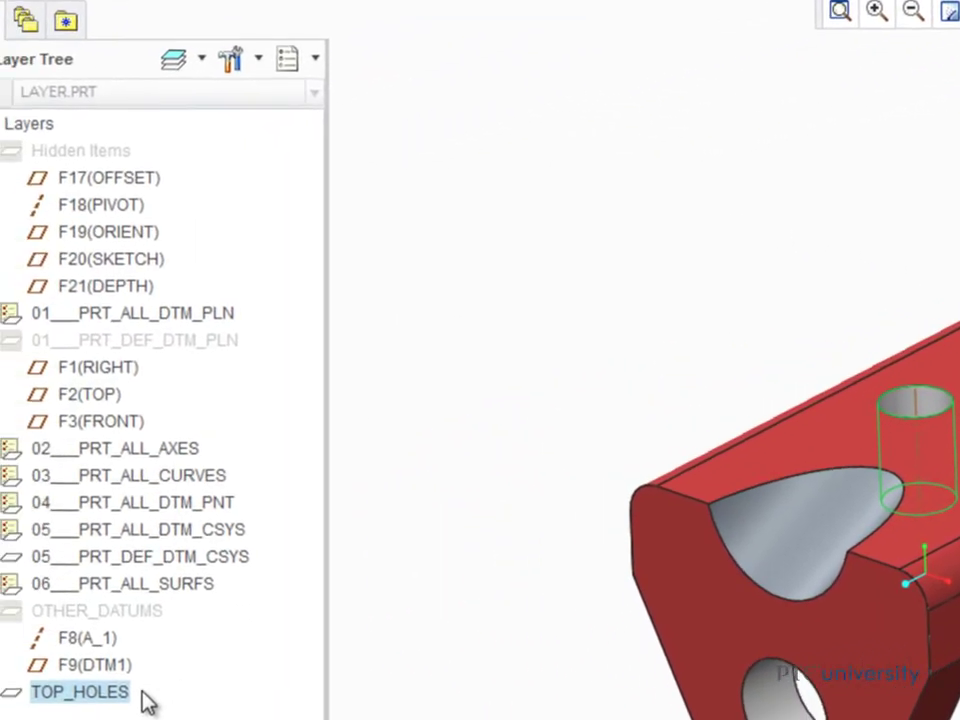
right_click(150, 695)
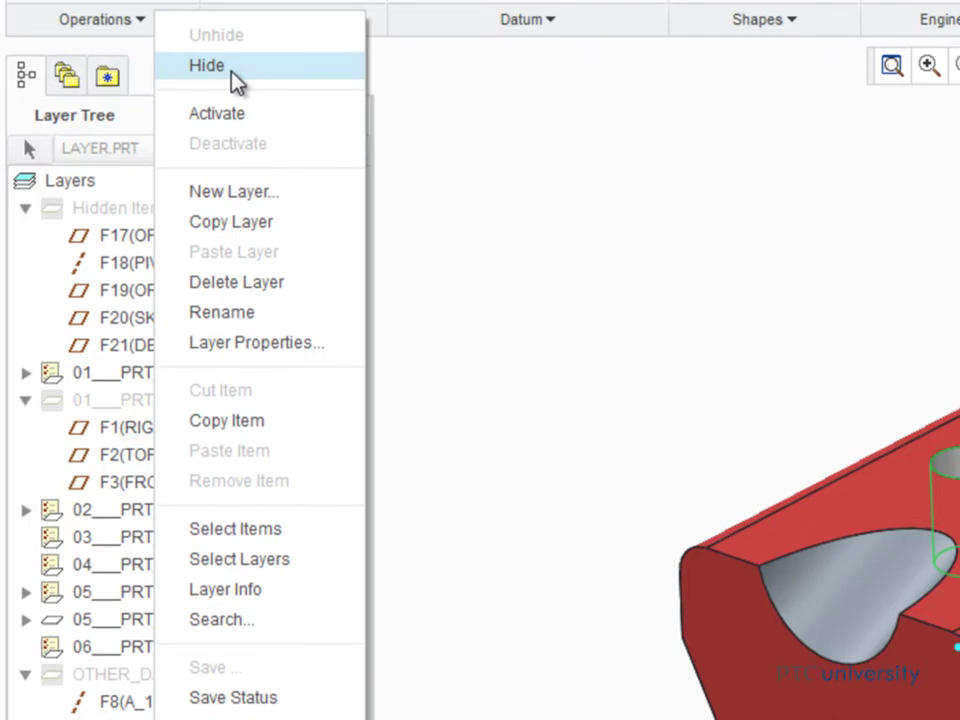
click(232, 68)
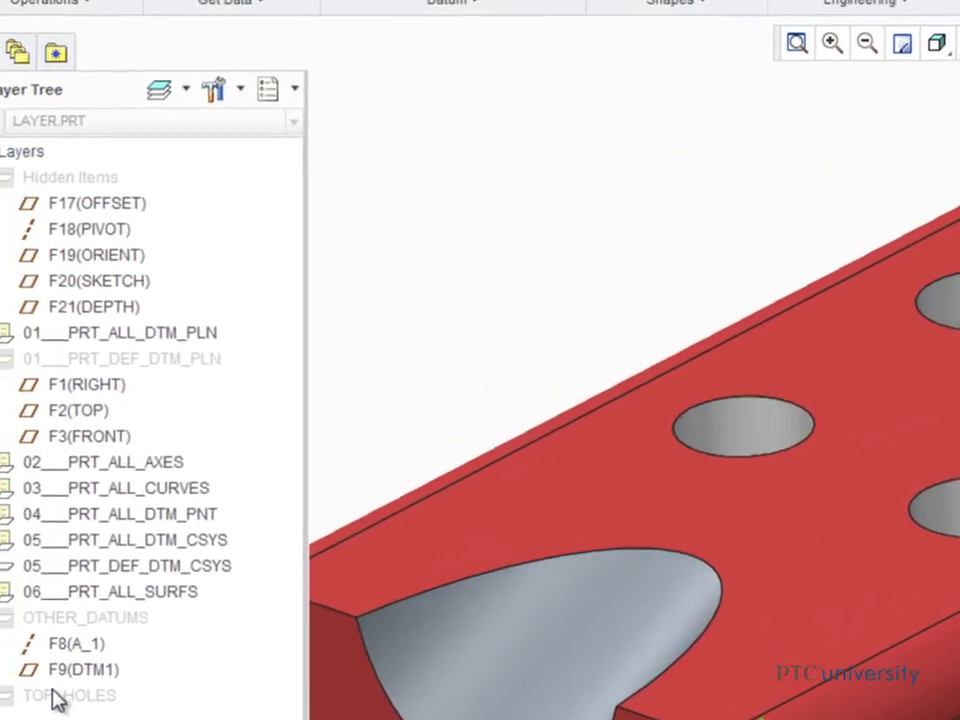
right_click(58, 700)
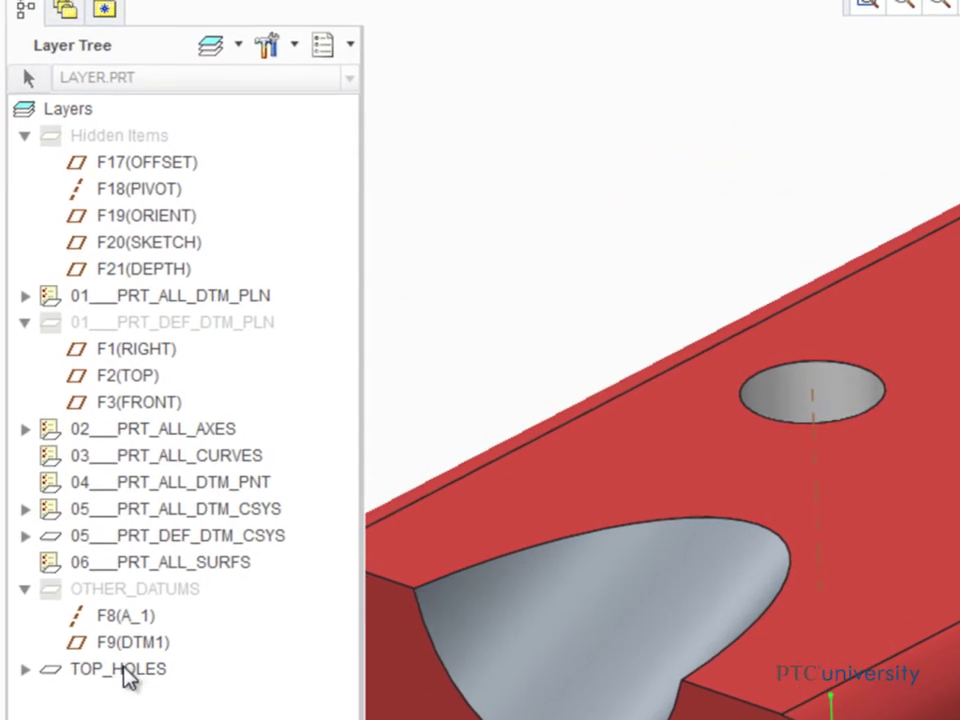
Hide the TOP_HOLES layer, leaving the four hole cuts in the top face.
right_click(125, 670)
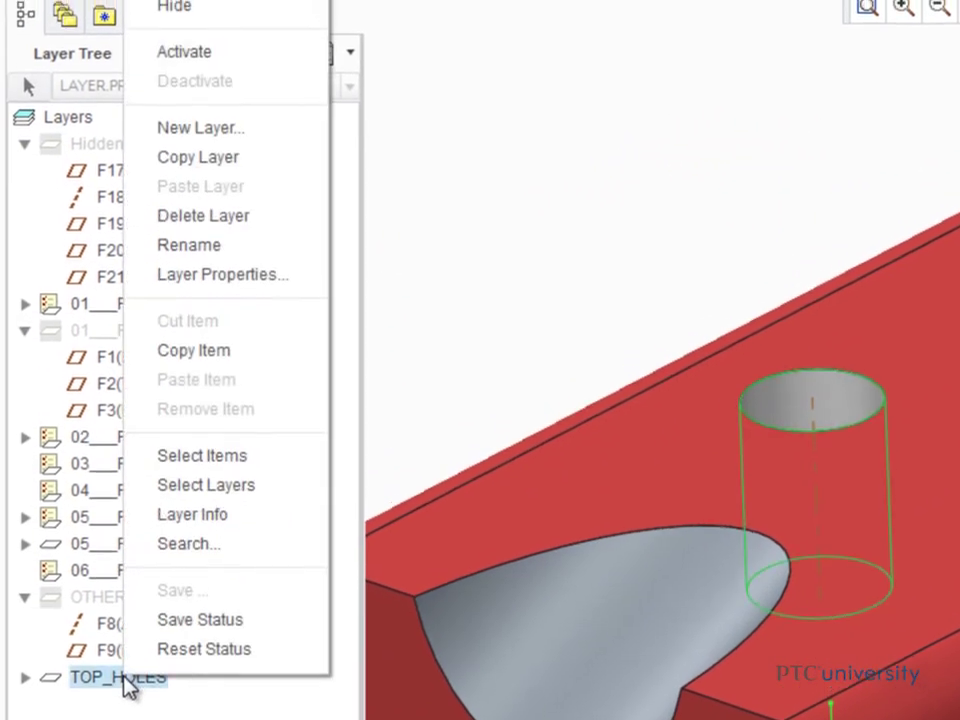
click(178, 50)
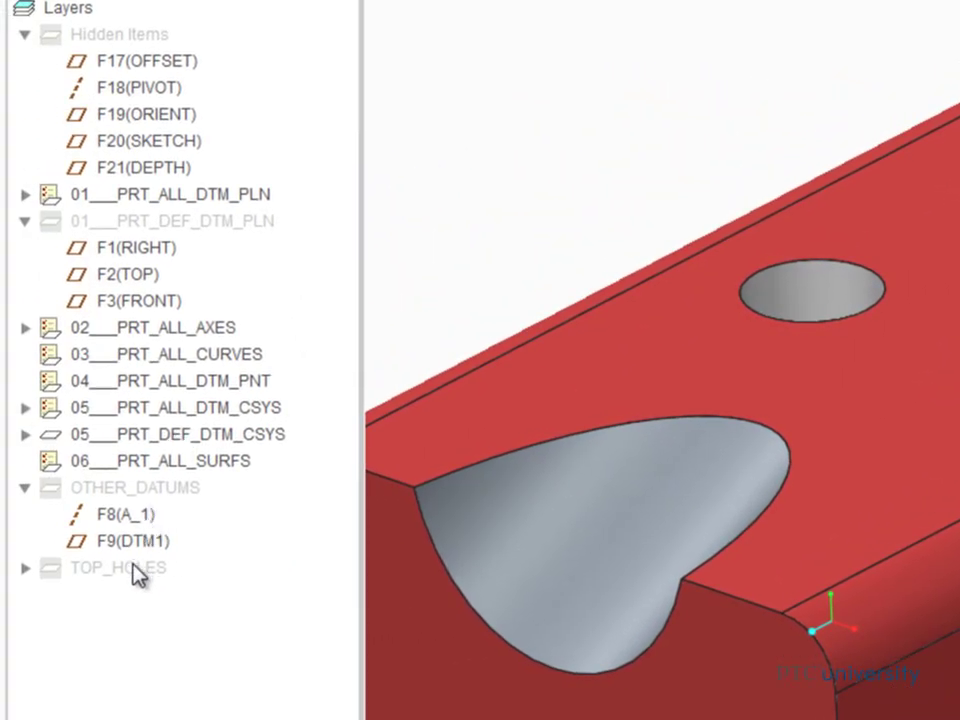
Select the TOP_HOLES layer's items and suppress all four holes.
right_click(138, 575)
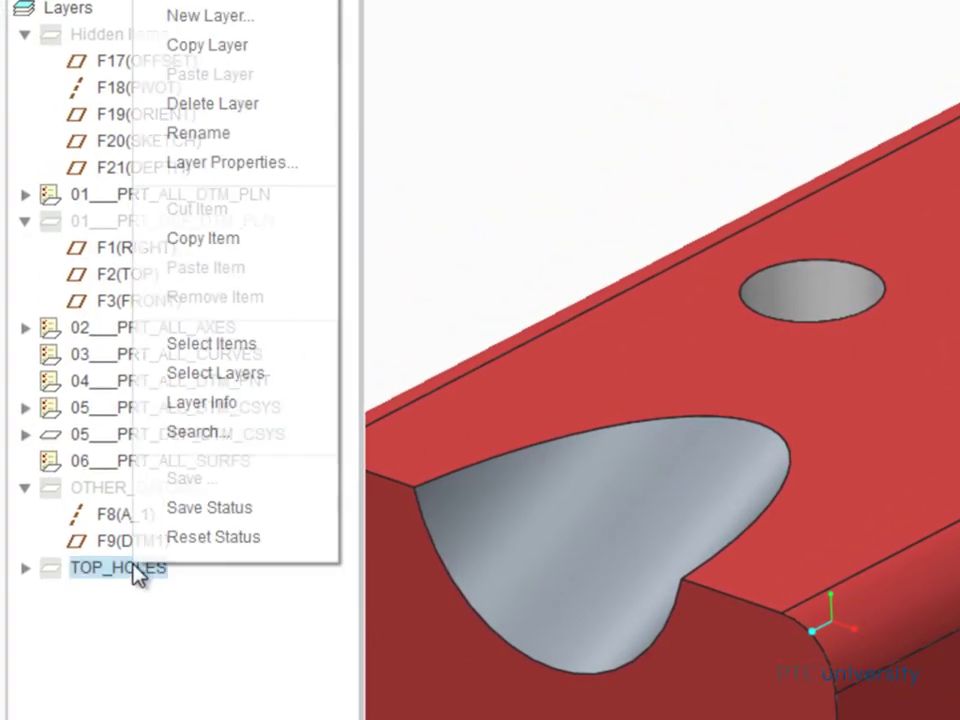
click(220, 346)
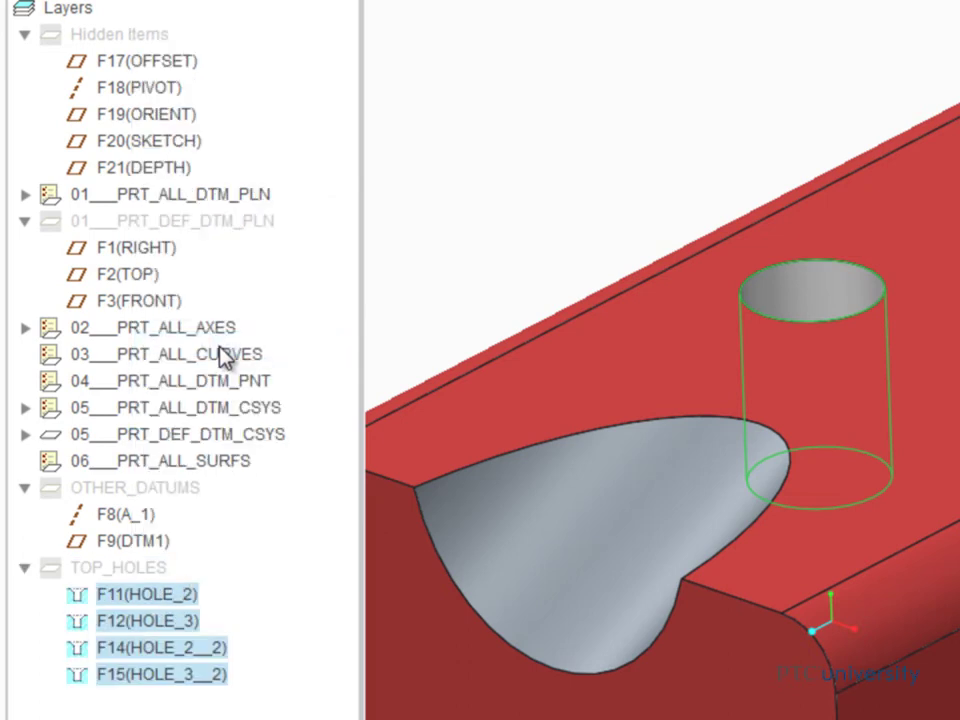
right_click(495, 214)
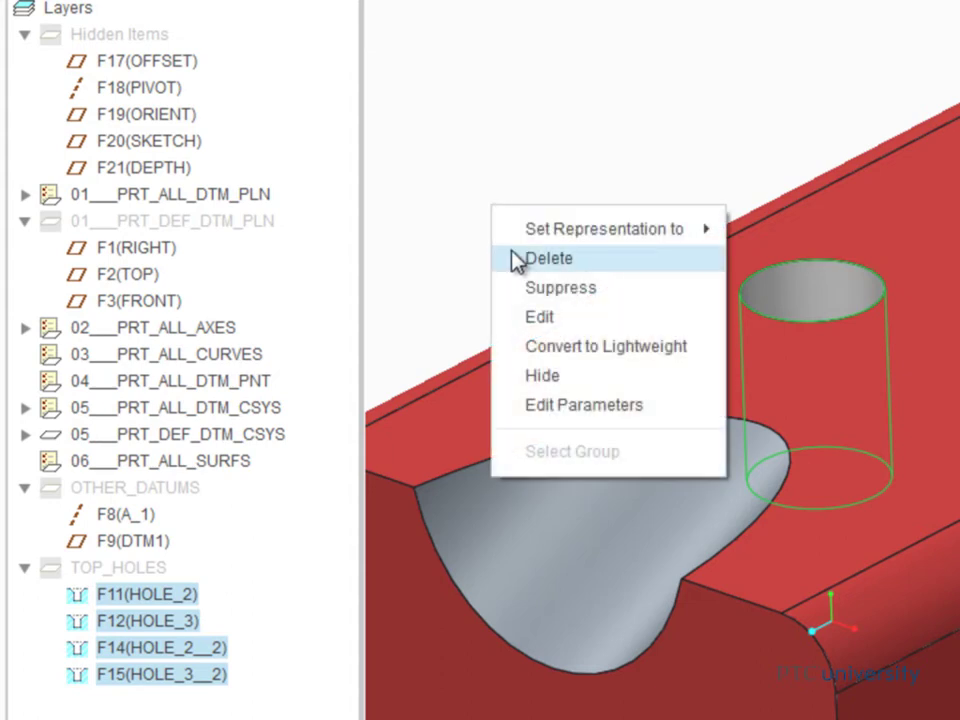
click(530, 288)
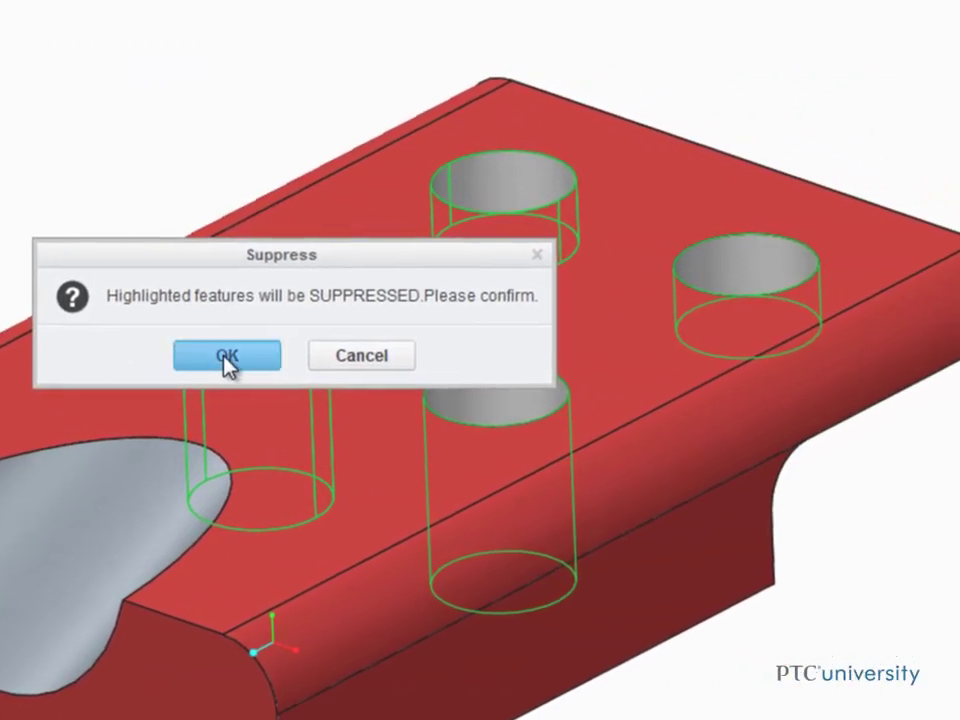
click(673, 340)
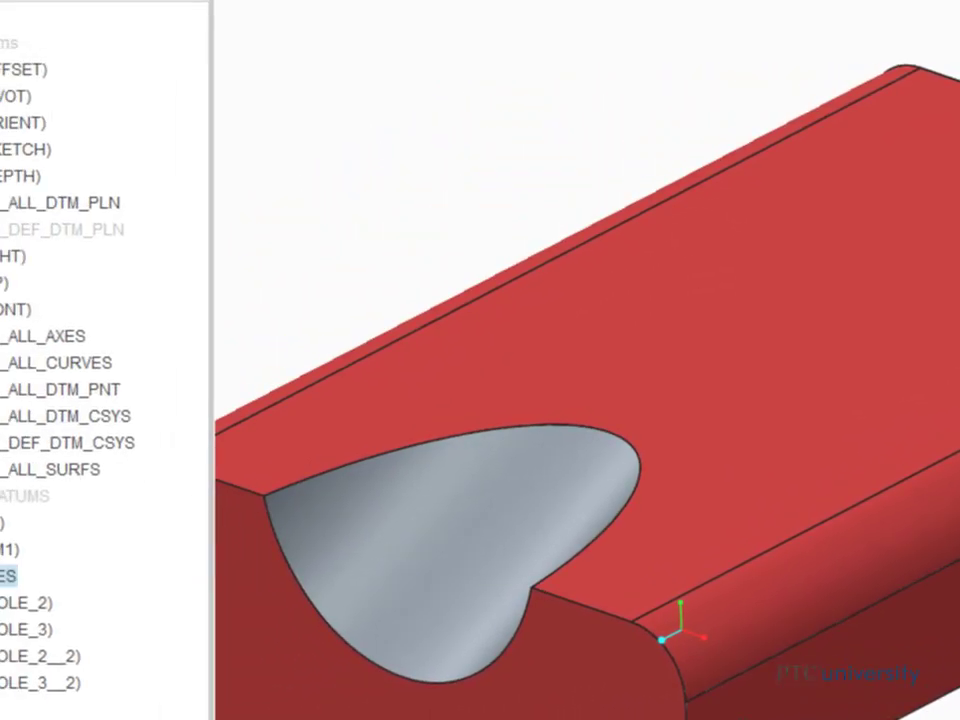
Select the TOP_HOLES items, resume the four suppressed holes, then deselect them.
right_click(8, 576)
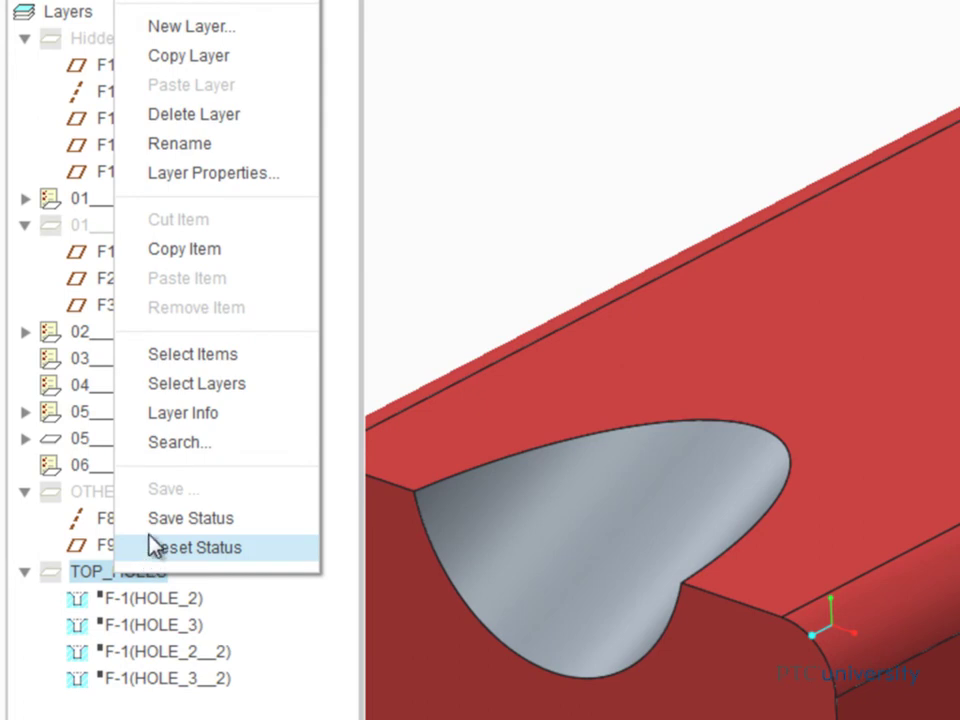
click(182, 355)
right_click(497, 157)
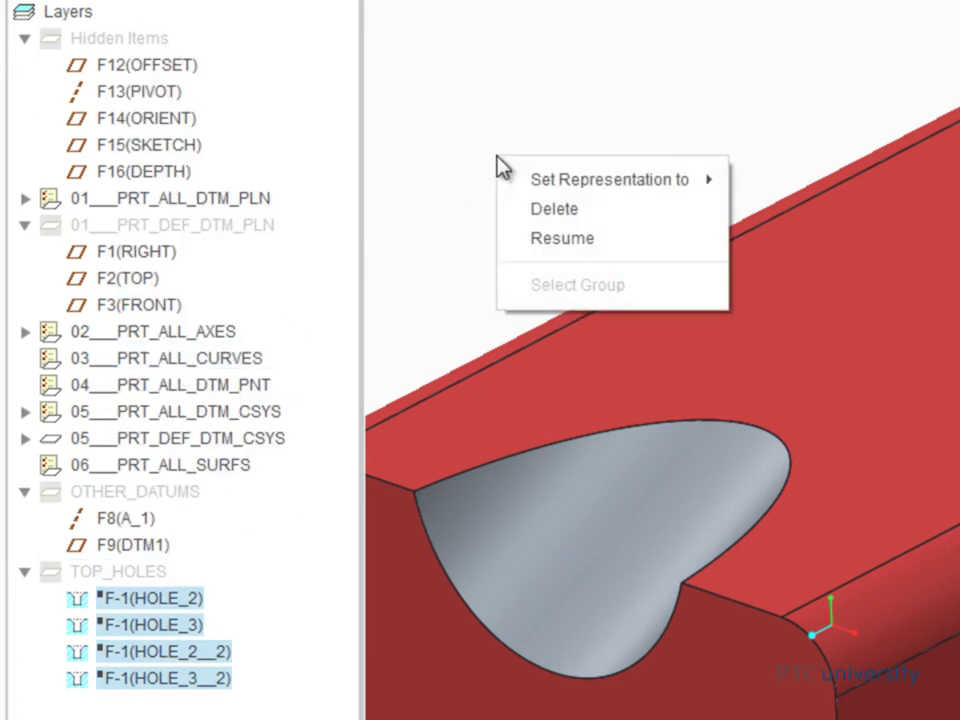
click(562, 238)
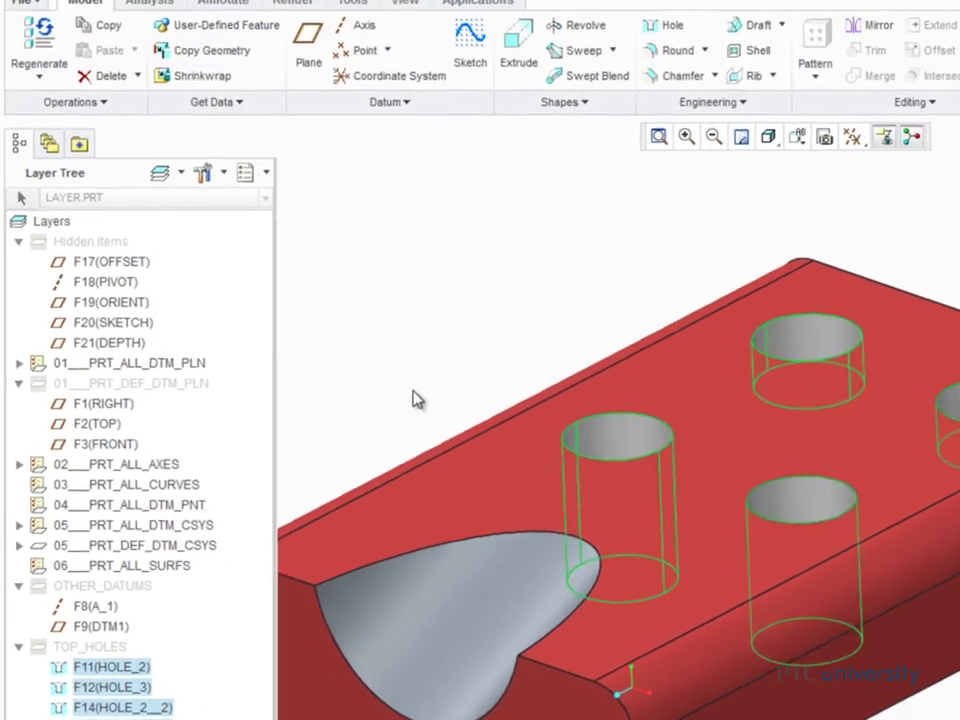
click(418, 398)
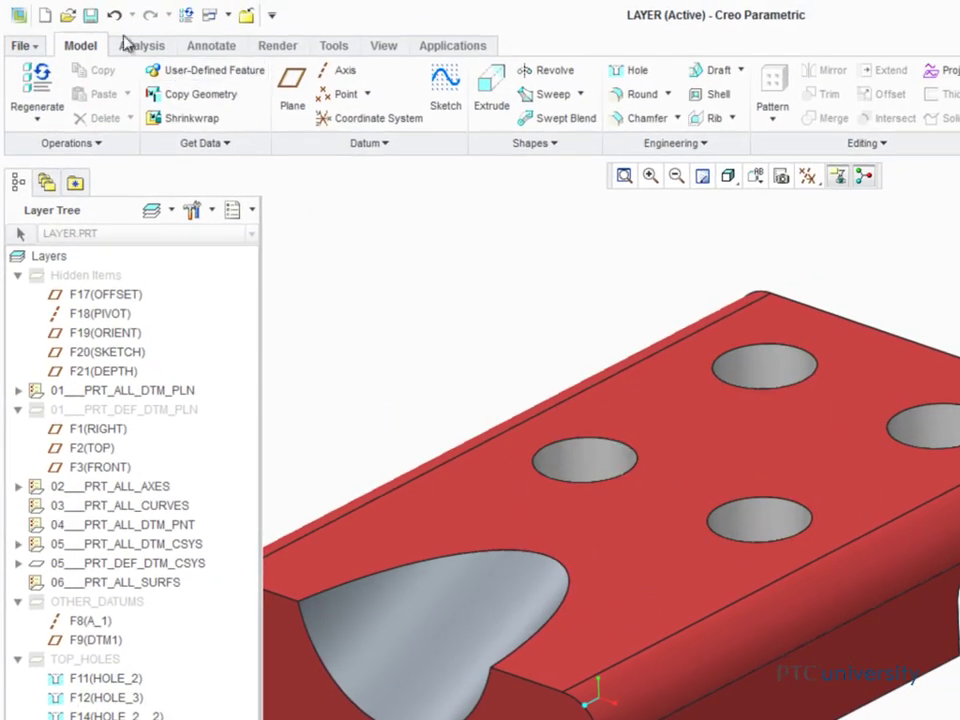
Save LAYER.PRT and enlarge the message area to read the layer status warning.
click(90, 17)
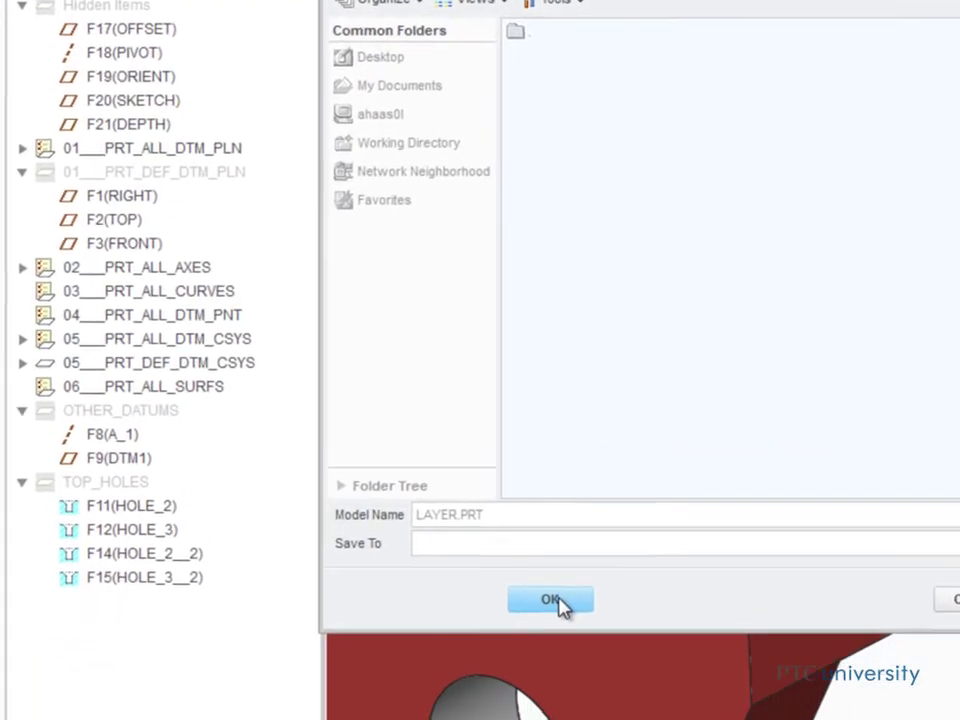
click(552, 600)
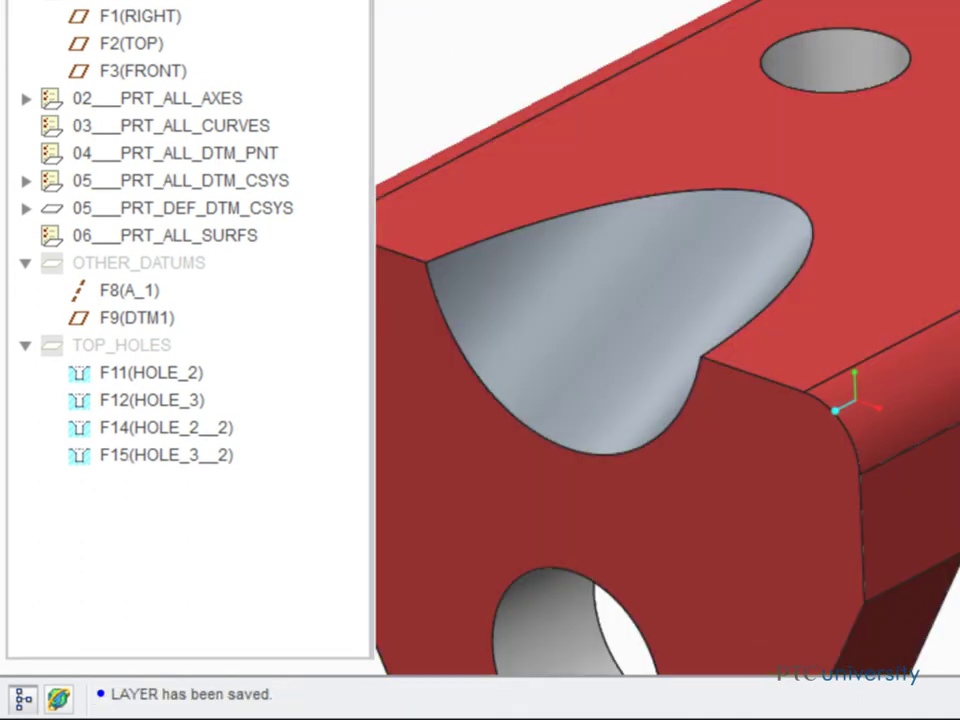
drag(480, 678, 480, 630)
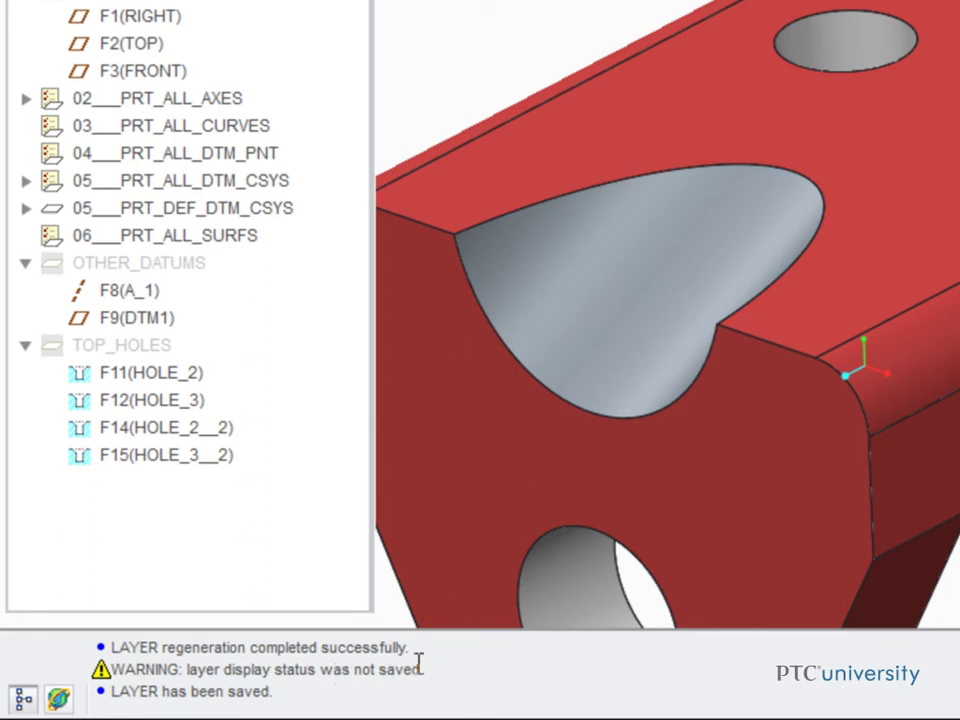
Save the changed layers' display status from the Layer Tree, then save LAYER.PRT again.
right_click(233, 341)
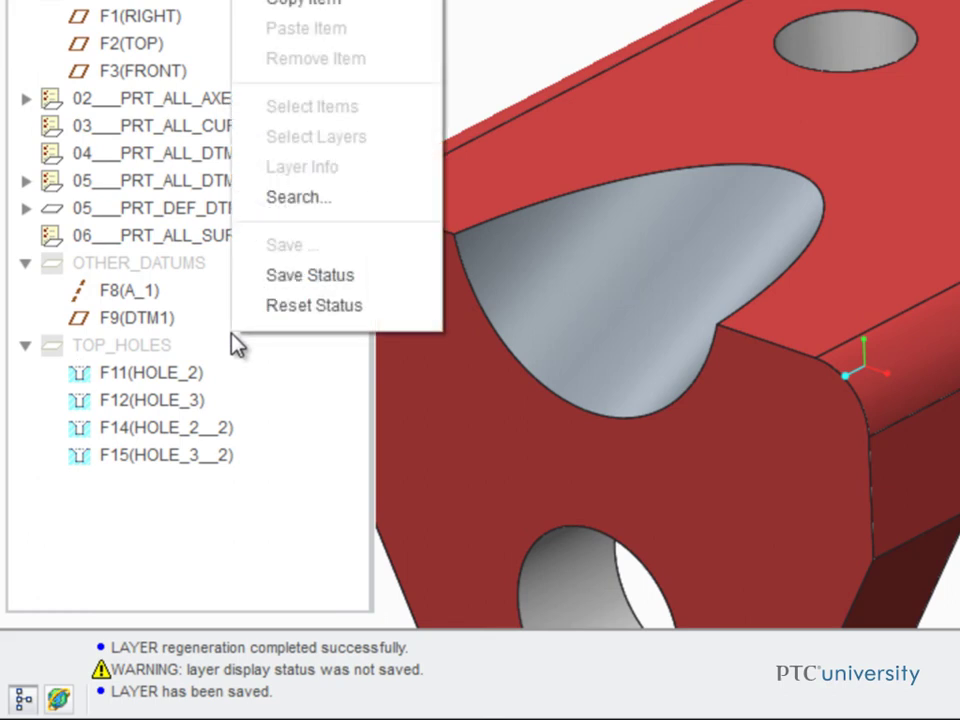
click(293, 288)
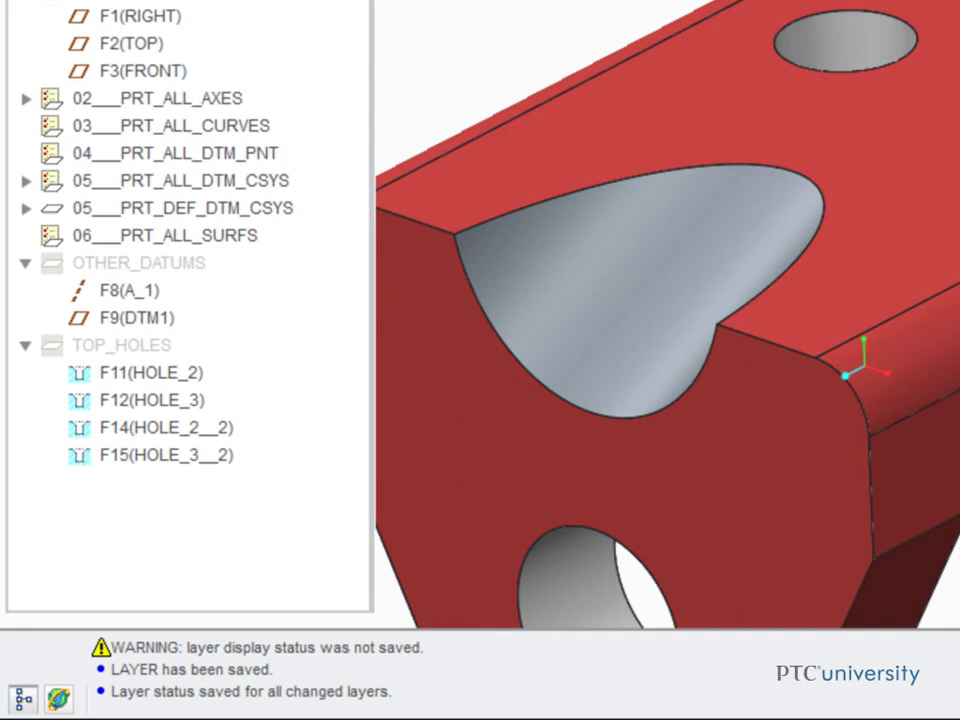
key(ctrl+s)
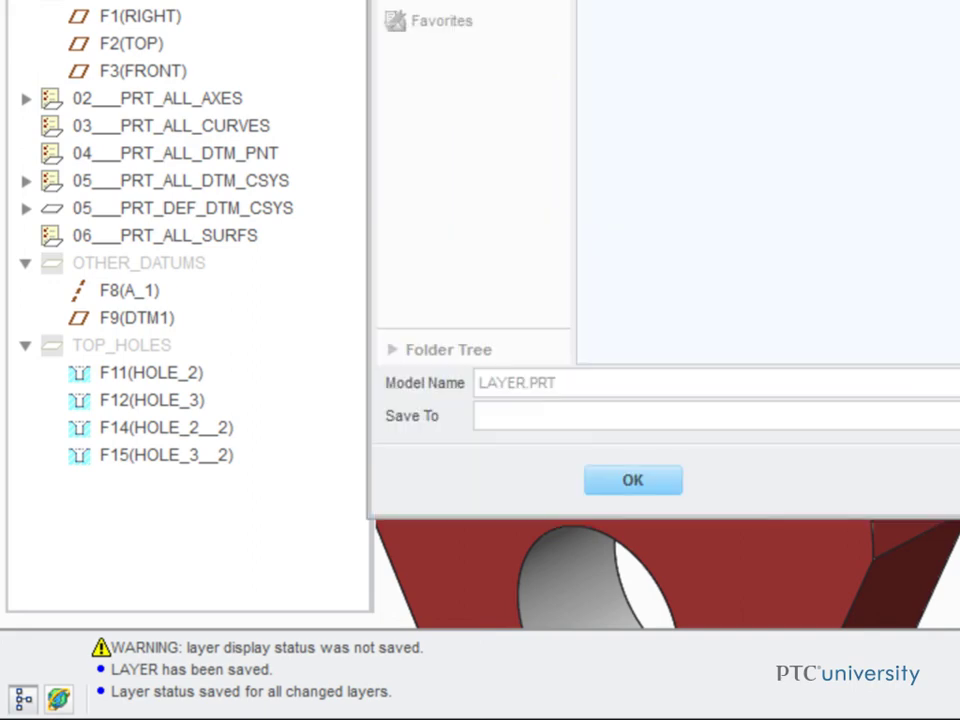
click(655, 484)
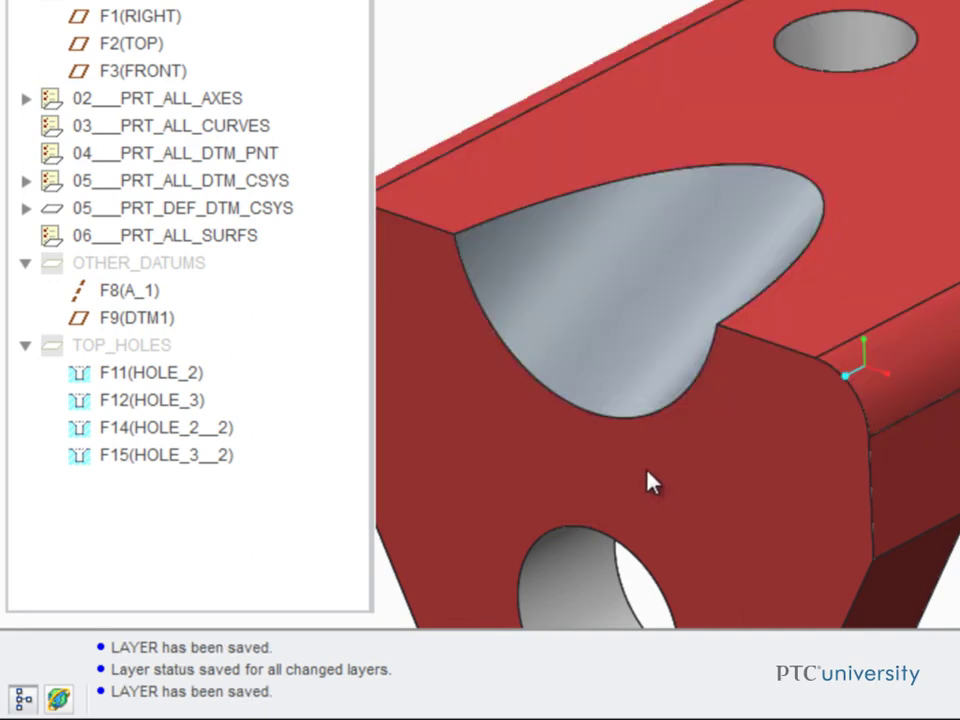